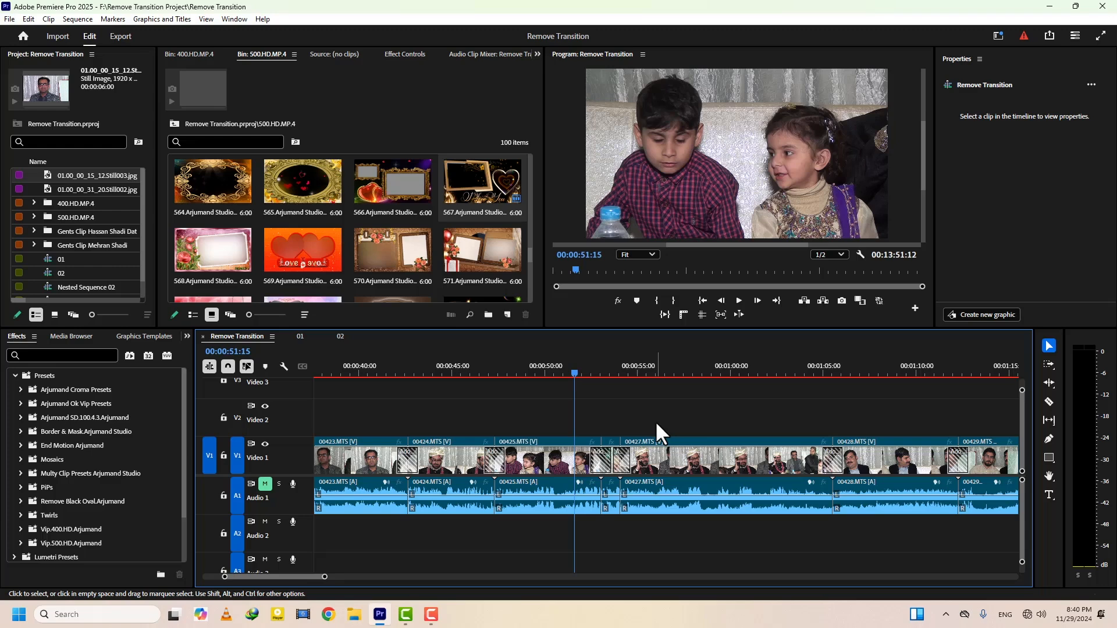
Select all clips in the Remove Transition sequence and set their speed to 105%
mouse_move(581, 364)
mouse_down()
mouse_move(622, 371)
mouse_move(591, 373)
mouse_up()
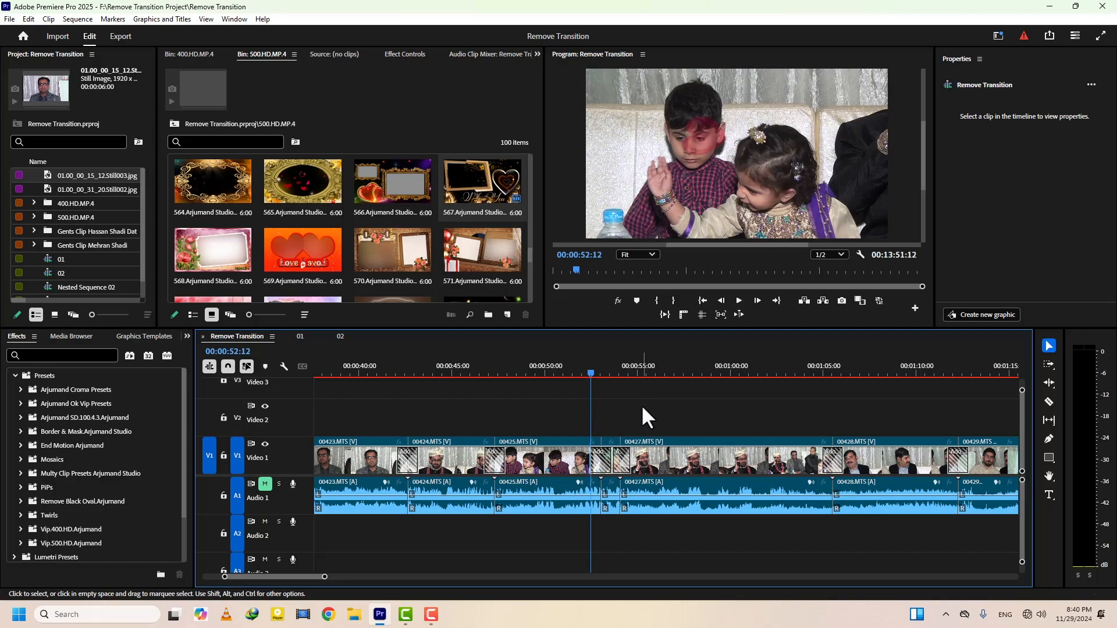
key(ctrl+a)
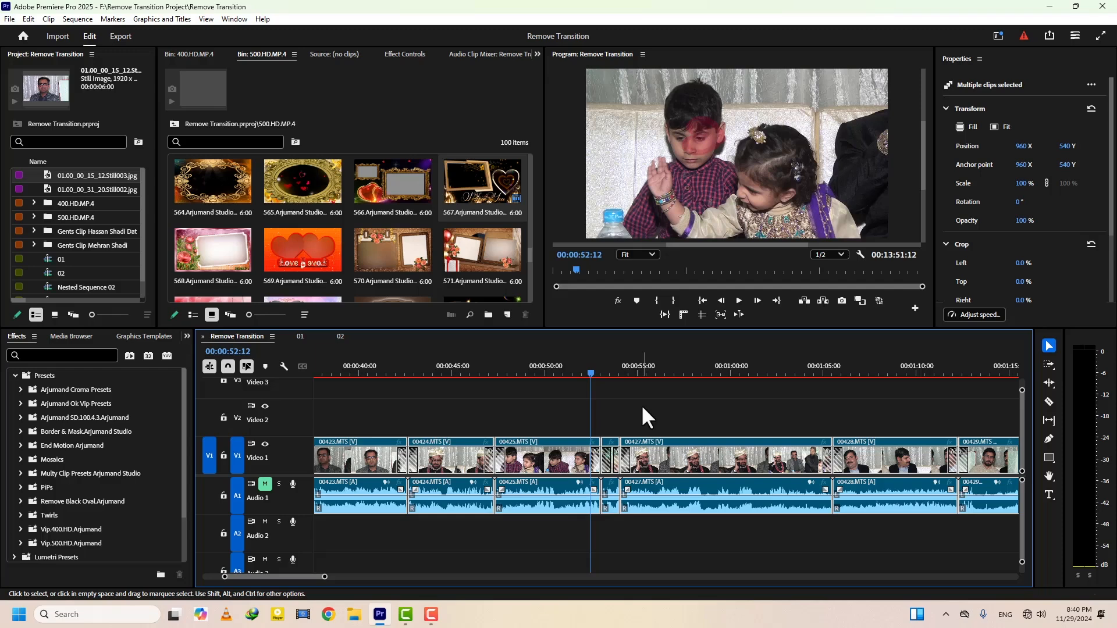
key(ctrl+r)
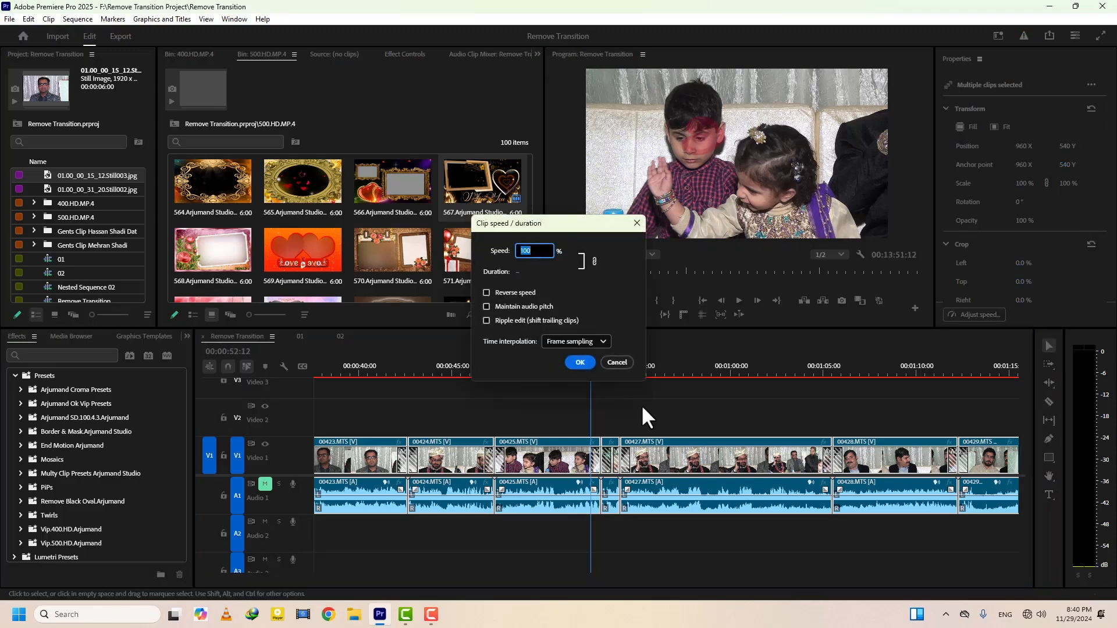
text(105)
key(Return)
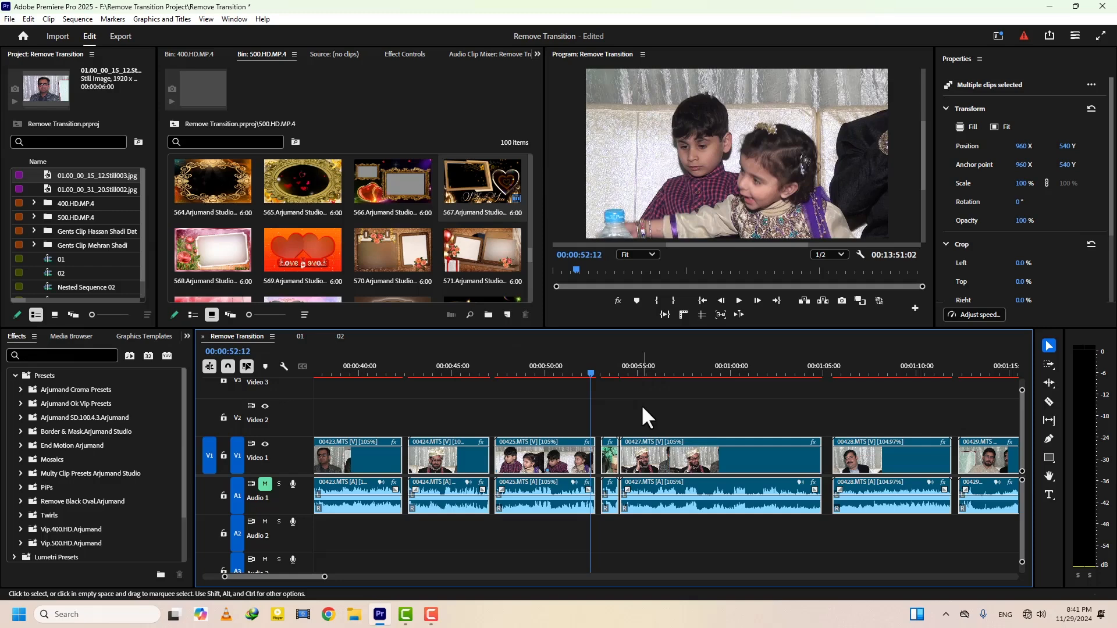
Set the speed of all selected clips back to 100%
key(ctrl+r)
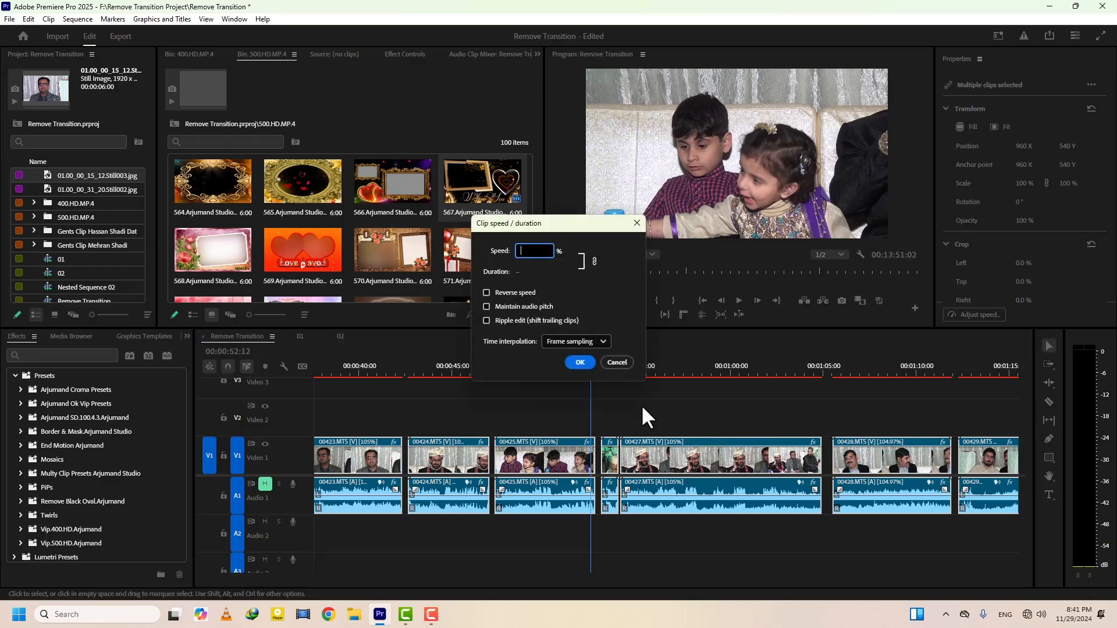
text(100)
key(Return)
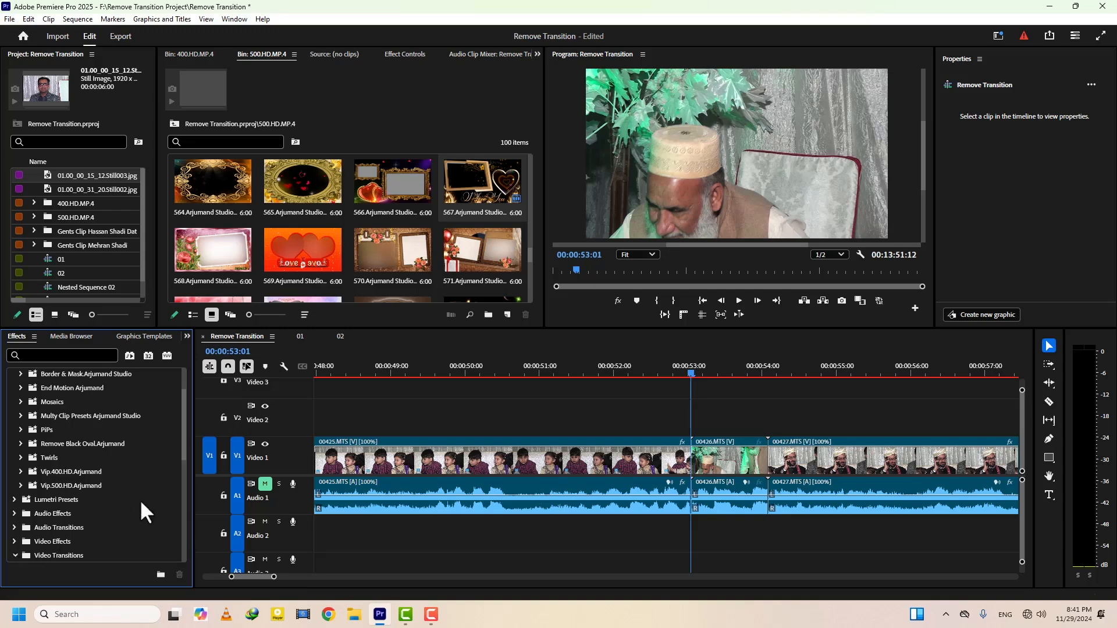
Apply the FI: Flare Impacts video transition at the start of clip 00426.MTS
scroll(180, 497, down, 2)
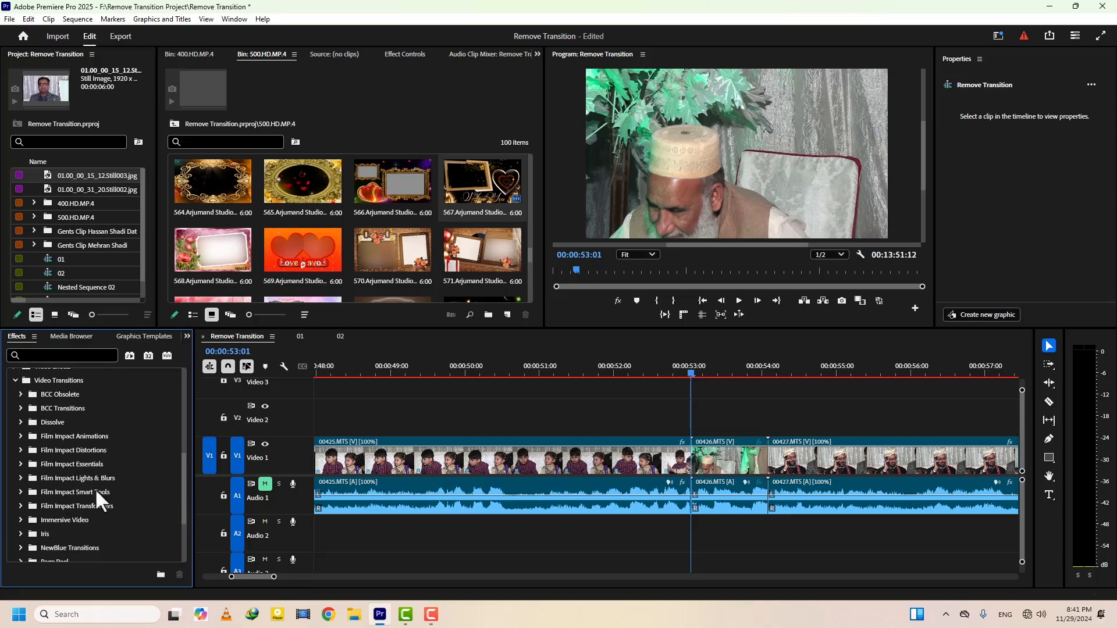
click(21, 478)
drag(58, 520, 688, 461)
click(697, 372)
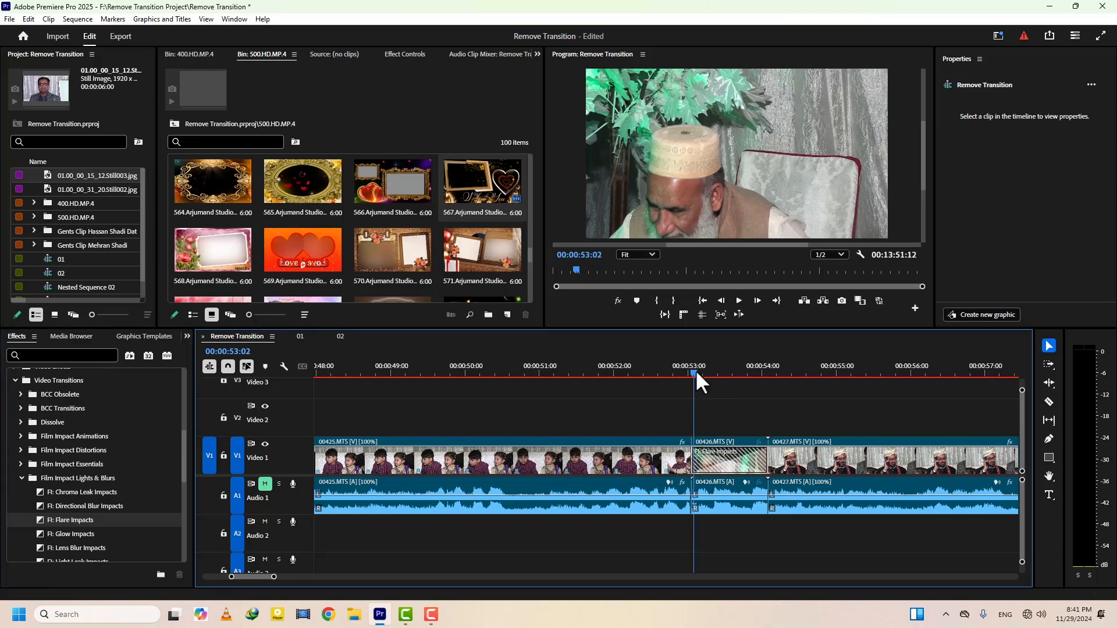
Delete the Flare Impacts transition at the start of clip 00426.MTS
click(729, 466)
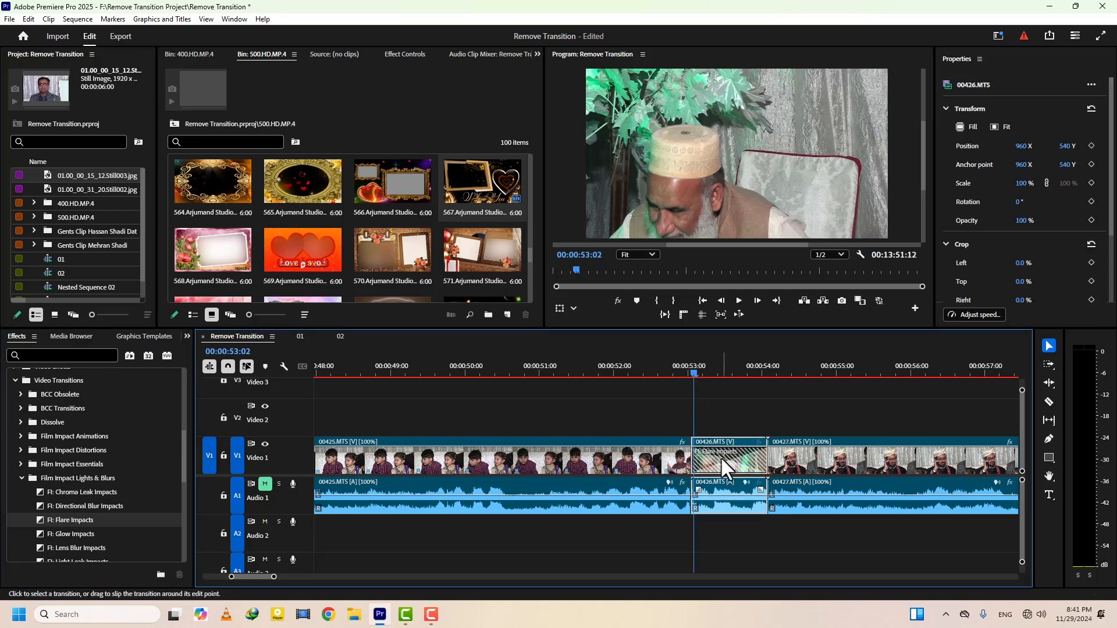
click(713, 456)
key(Delete)
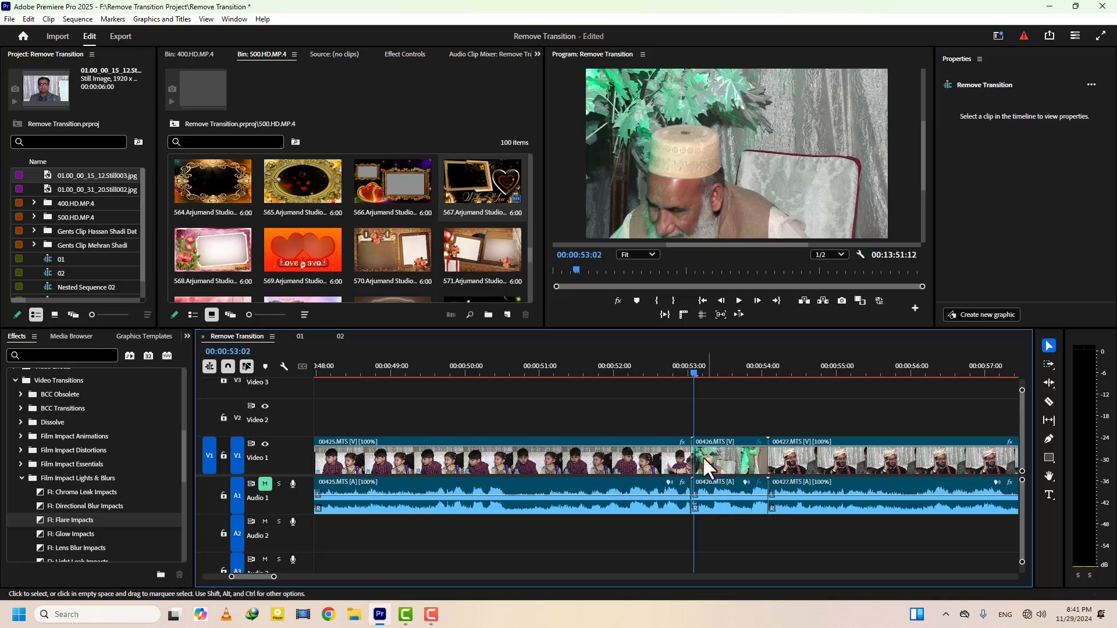
Apply the FI: Flare Impacts transition across the cut between 00426.MTS and 00427.MTS, accepting repeated frames
drag(45, 523, 787, 469)
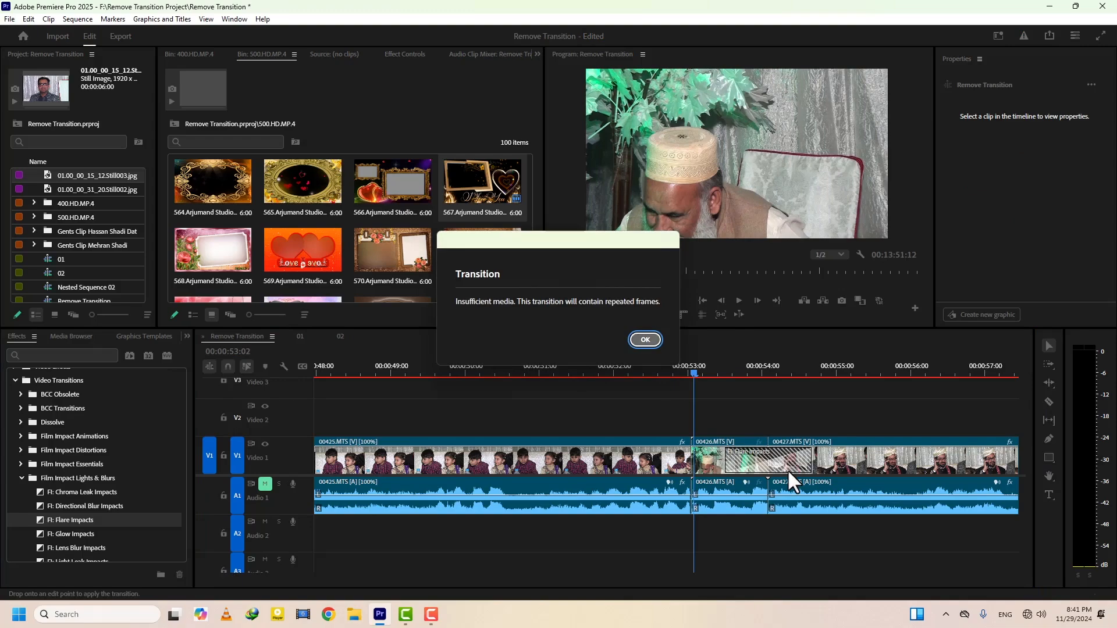
key(Return)
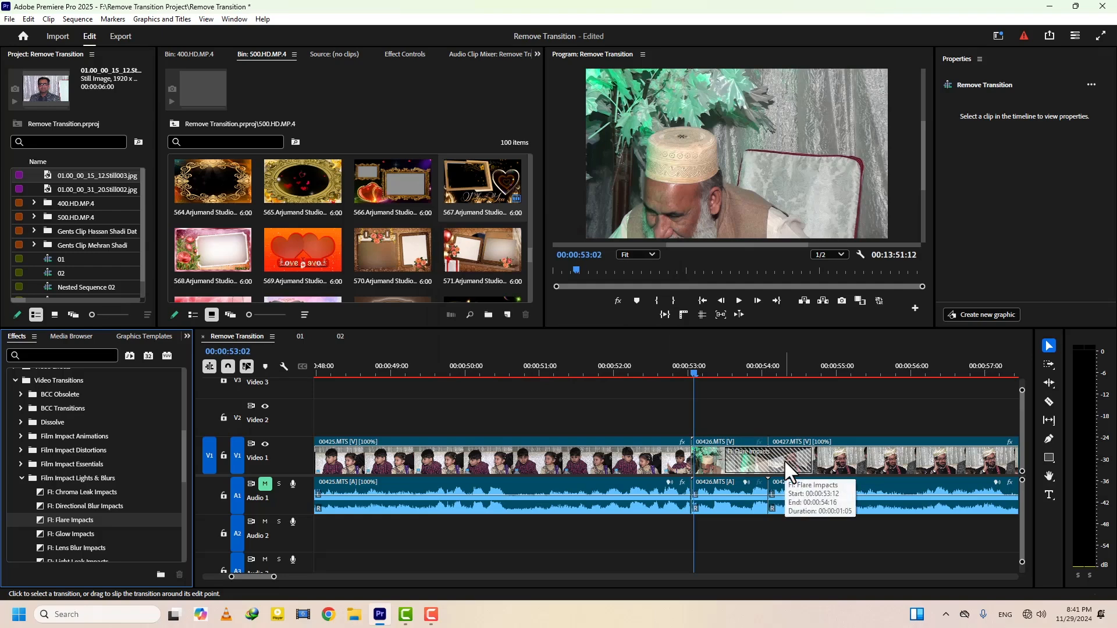
drag(787, 464, 793, 488)
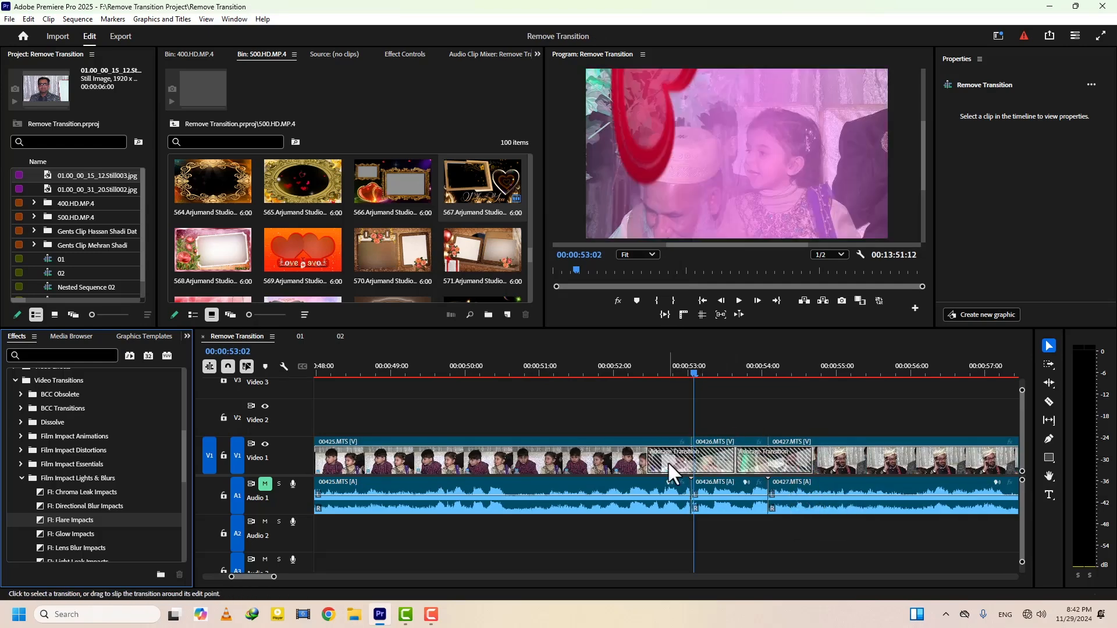
Delete the transition between 00425.MTS and 00426.MTS as a trial and undo the deletion
click(666, 461)
key(Delete)
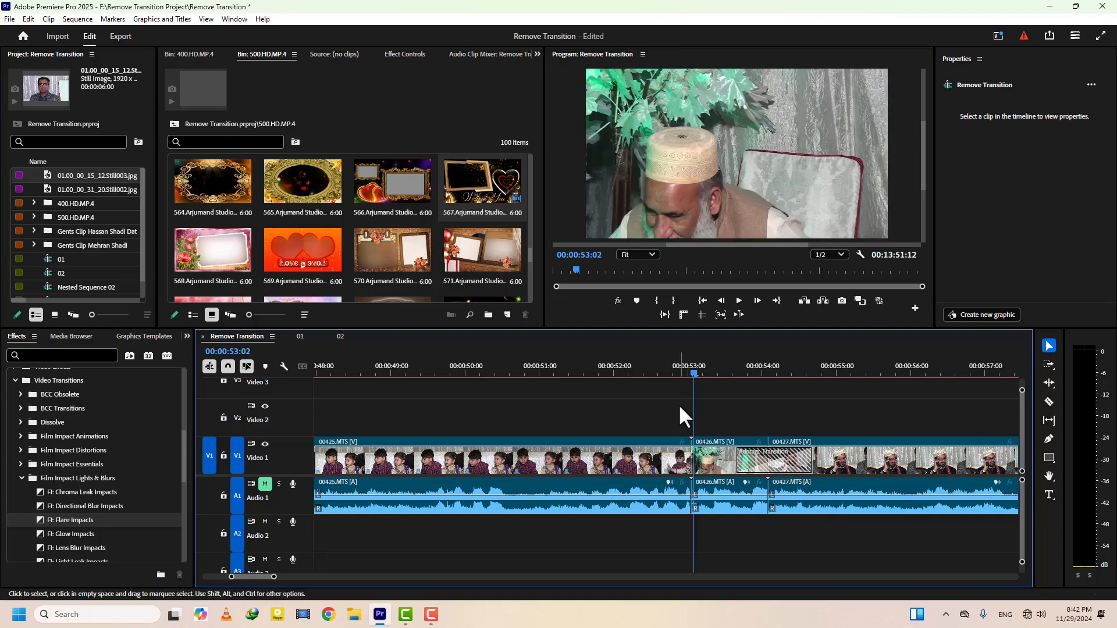
drag(694, 373, 667, 372)
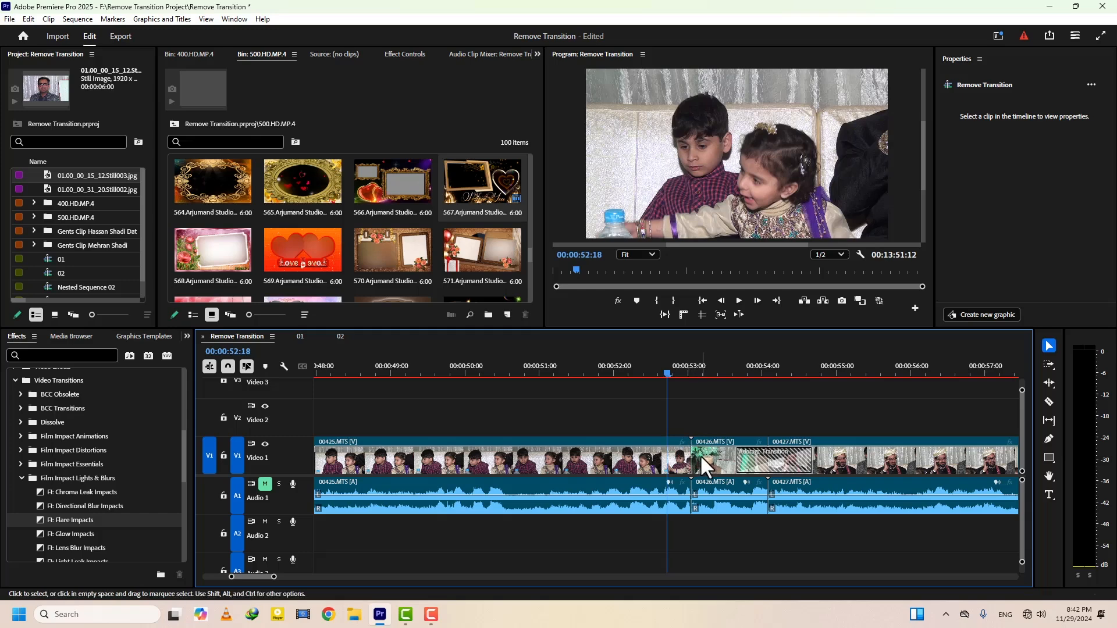
key(Down)
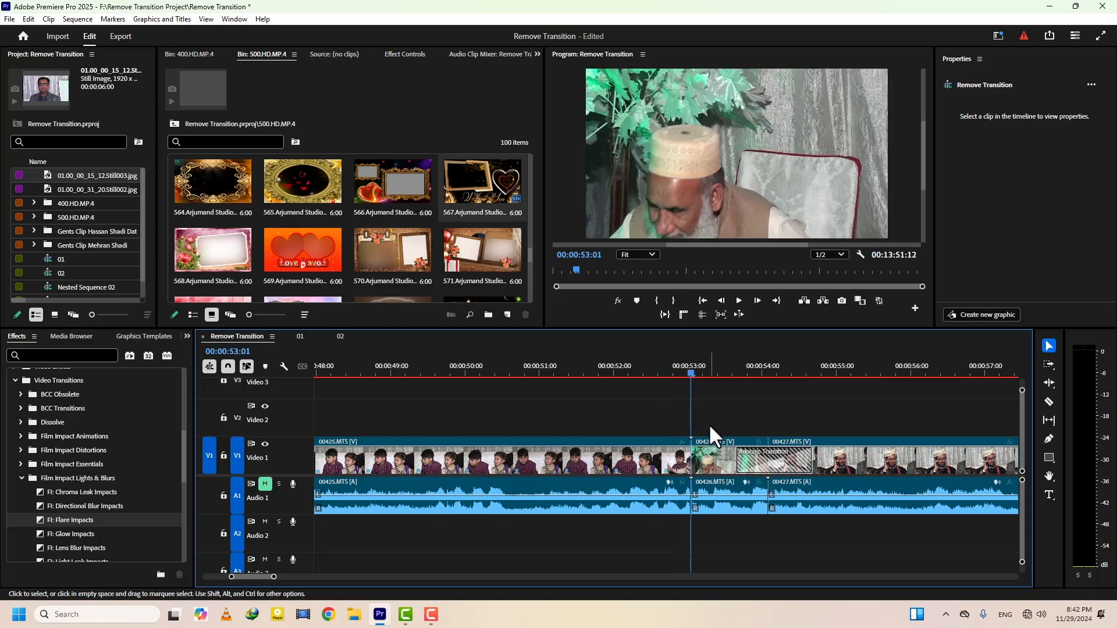
key(ctrl+z)
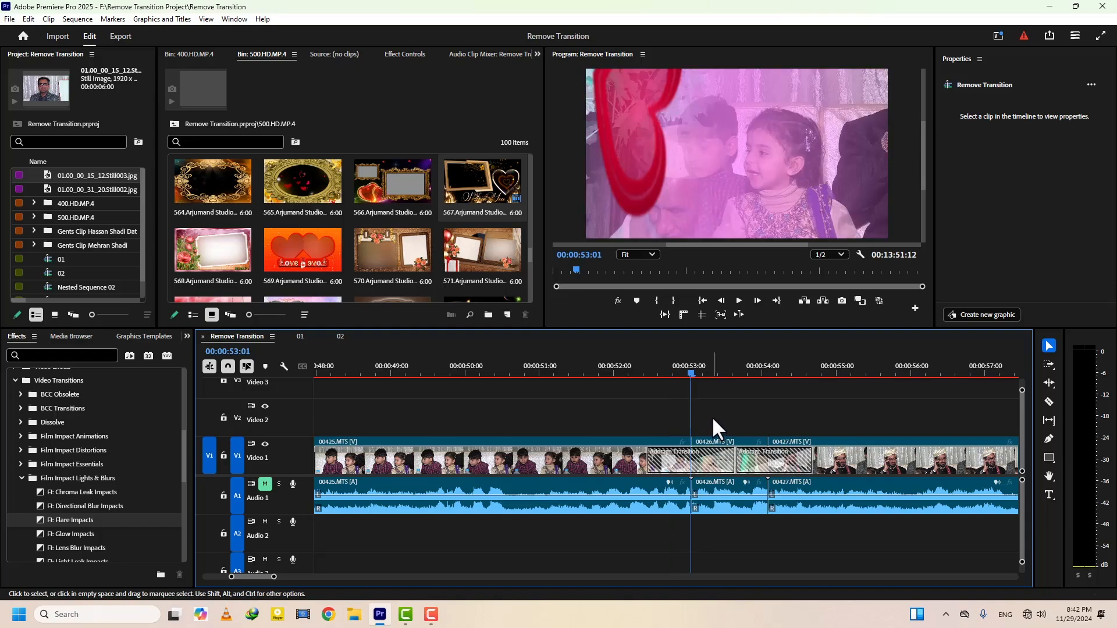
Select all clips in the Remove Transition sequence and set their speed to 200%
key(minus)
key(minus)
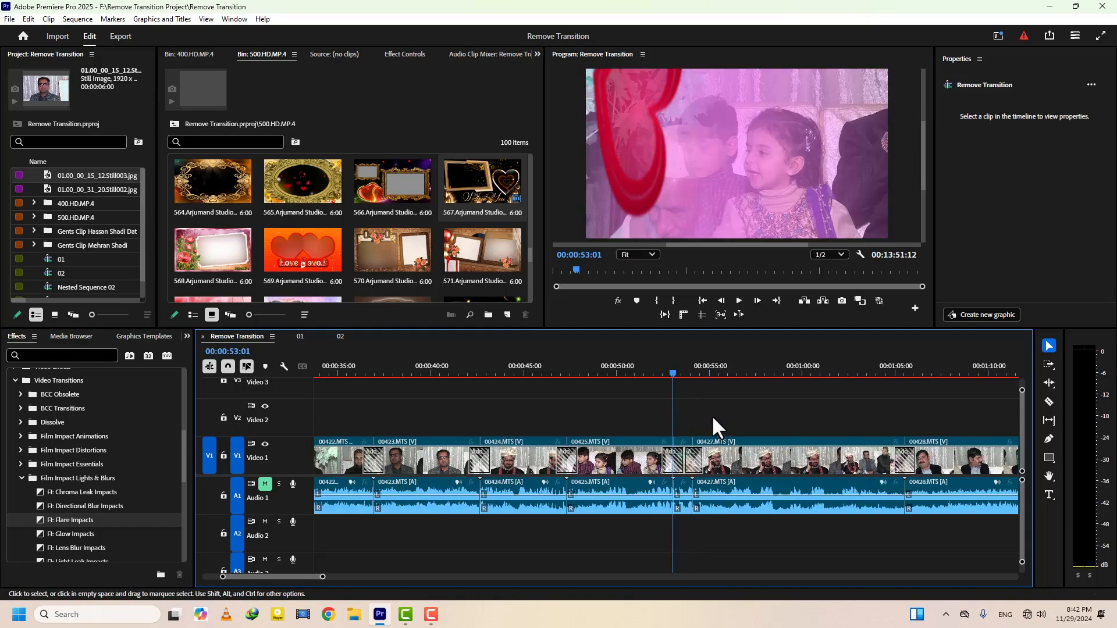
key(ctrl+a)
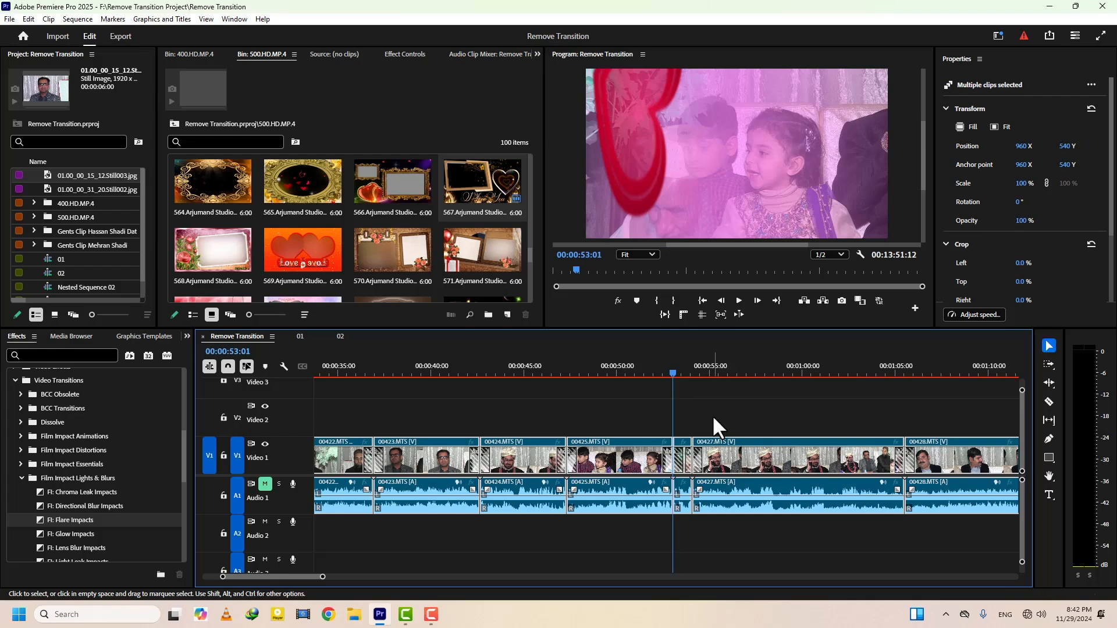
key(ctrl+r)
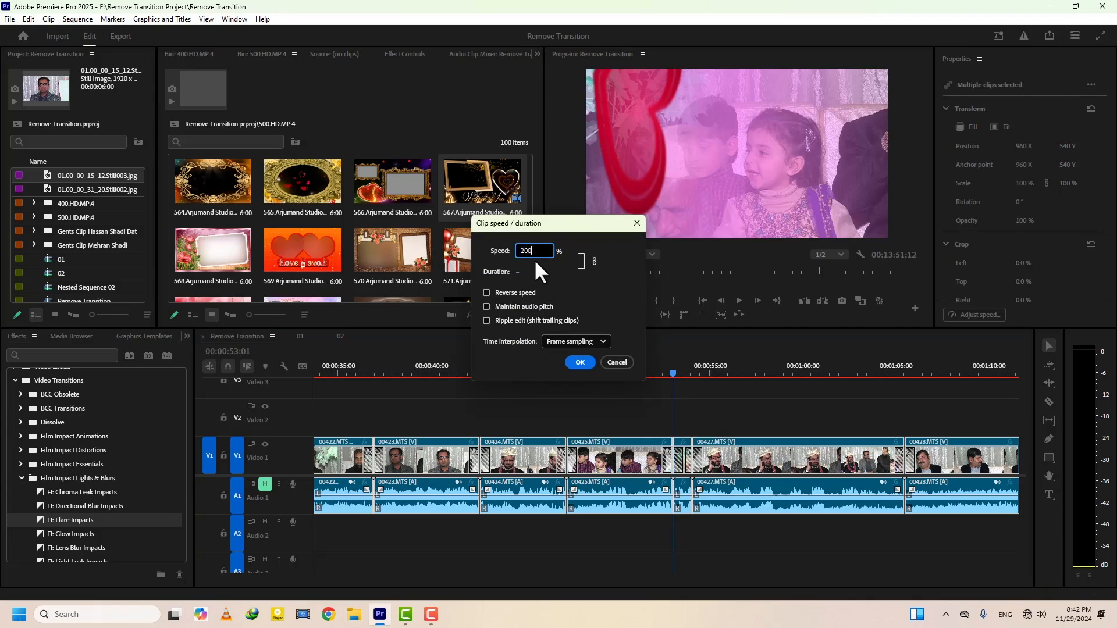
key(Return)
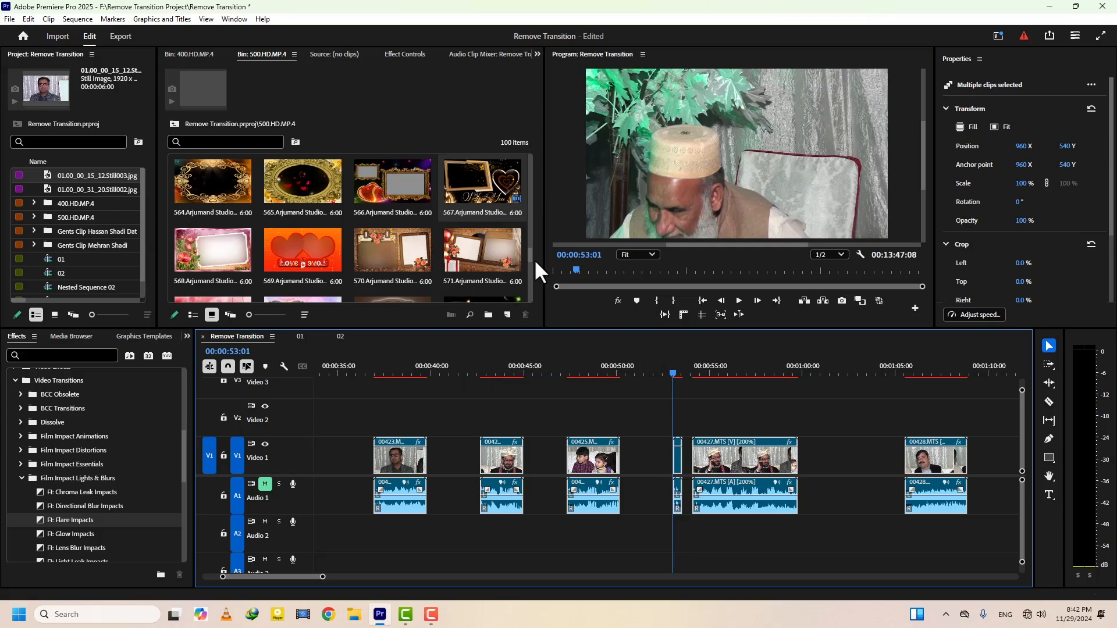
Return the 200% clips to a speed of 100% and deselect them
key(ctrl+r)
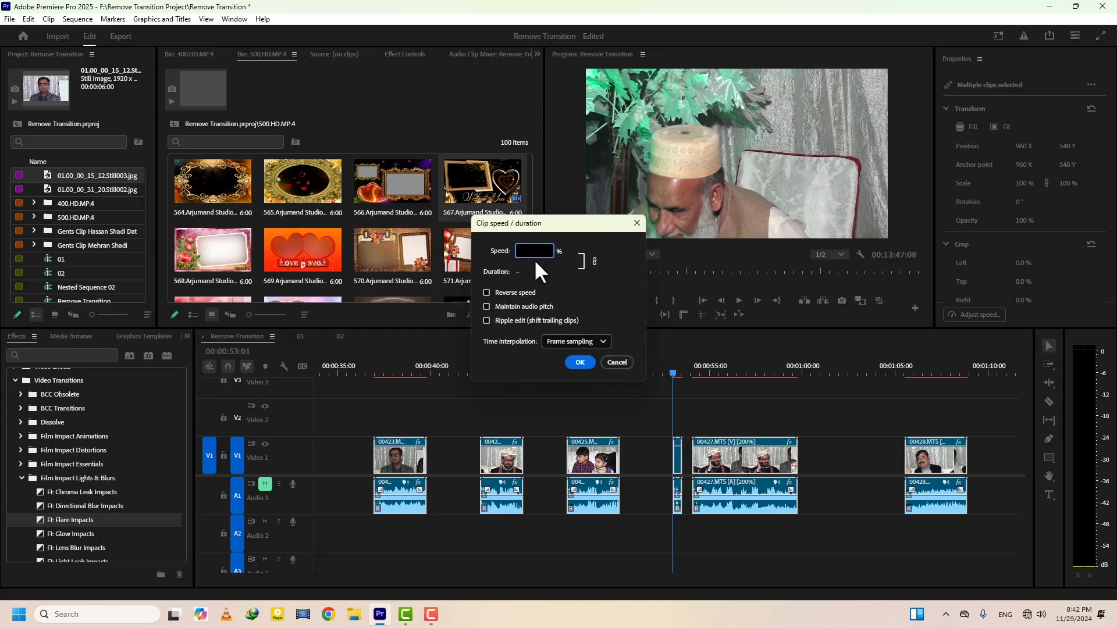
key(Return)
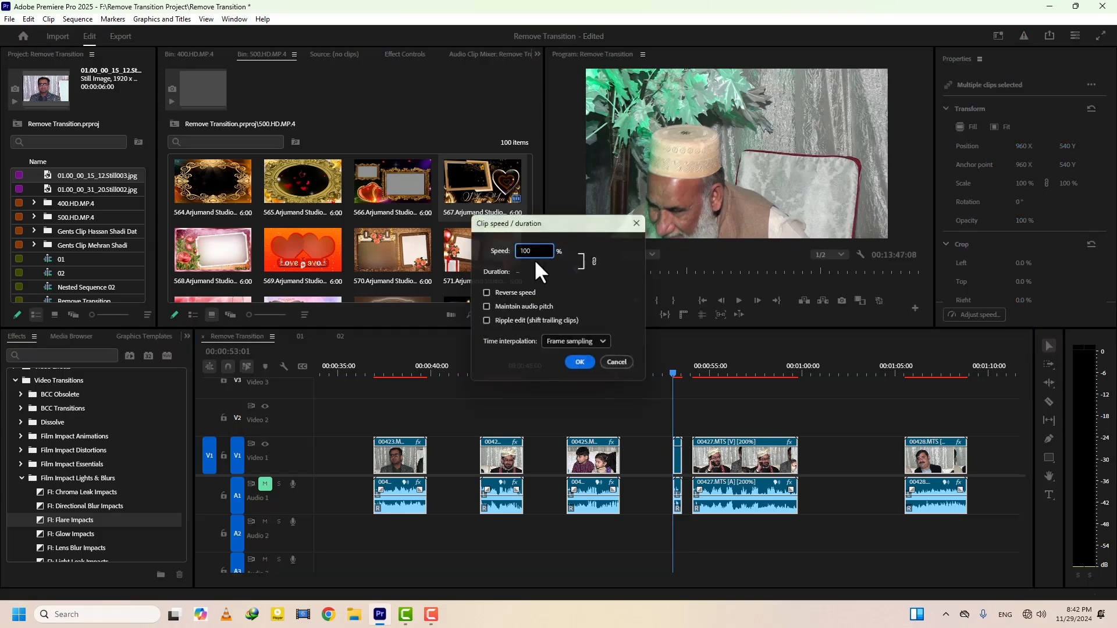
click(697, 414)
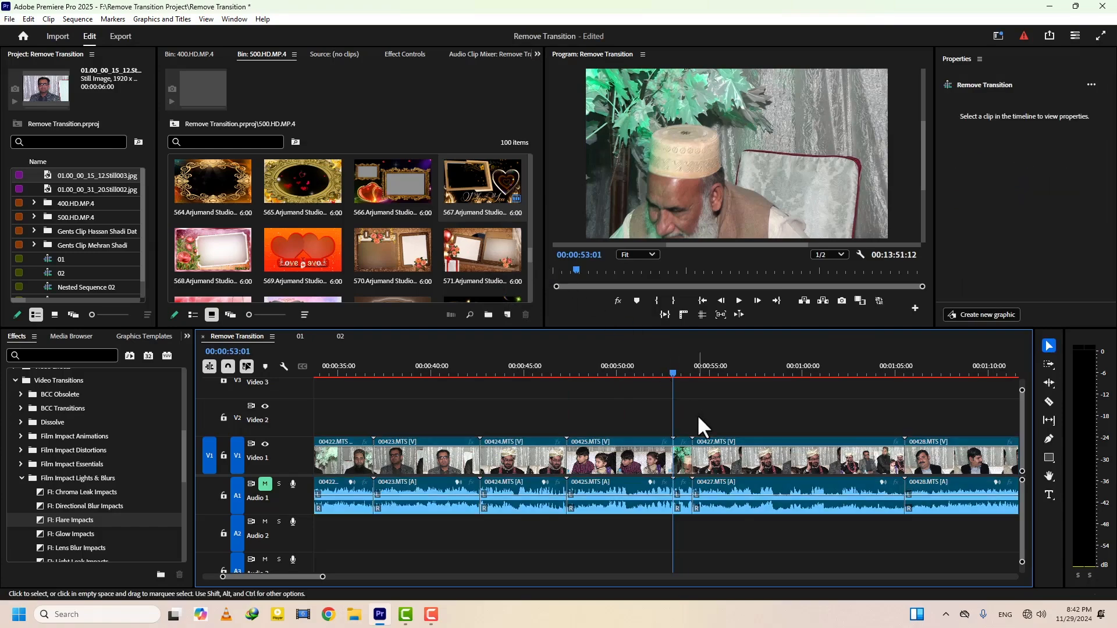
Check the cut between 00426.MTS and 00427.MTS at 00:00:54:03 and undo the speed changes
key(=)
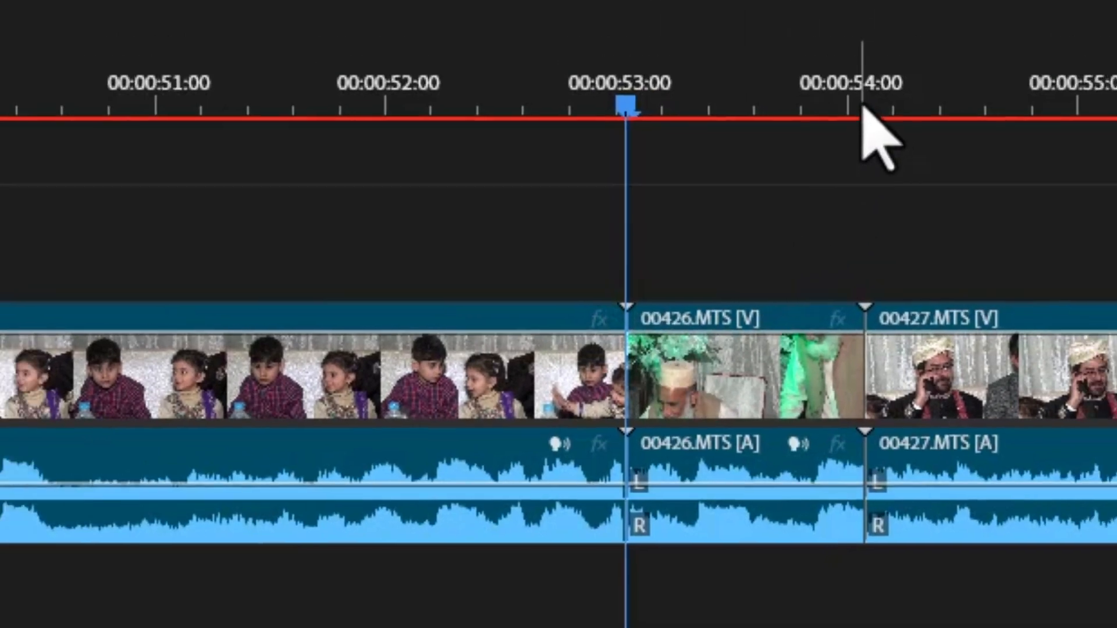
click(900, 70)
drag(761, 355, 758, 356)
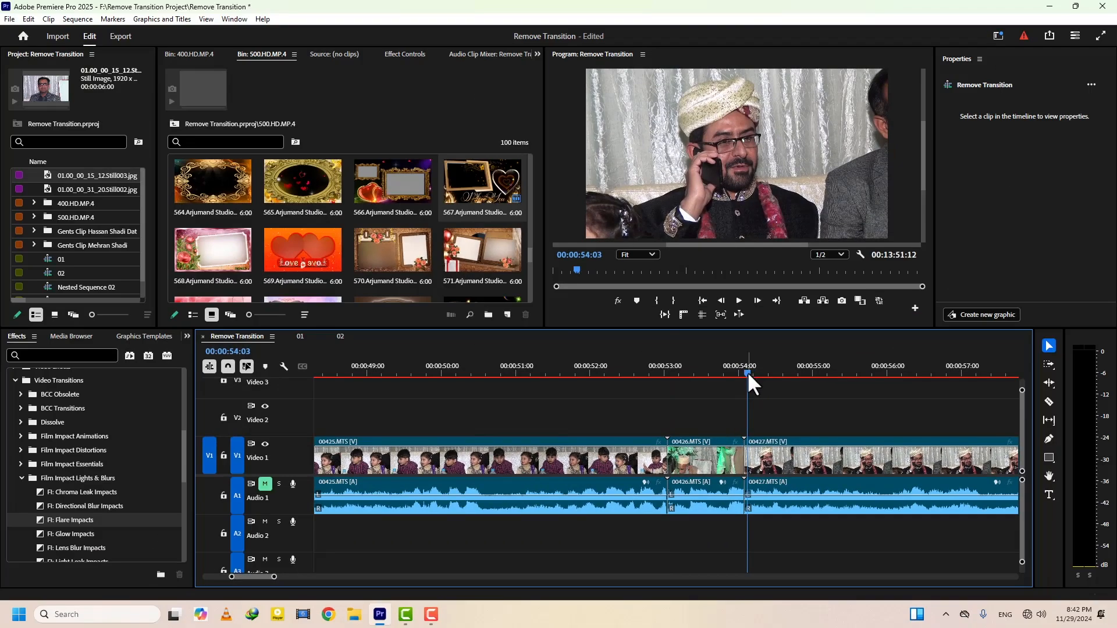
key(ctrl+z)
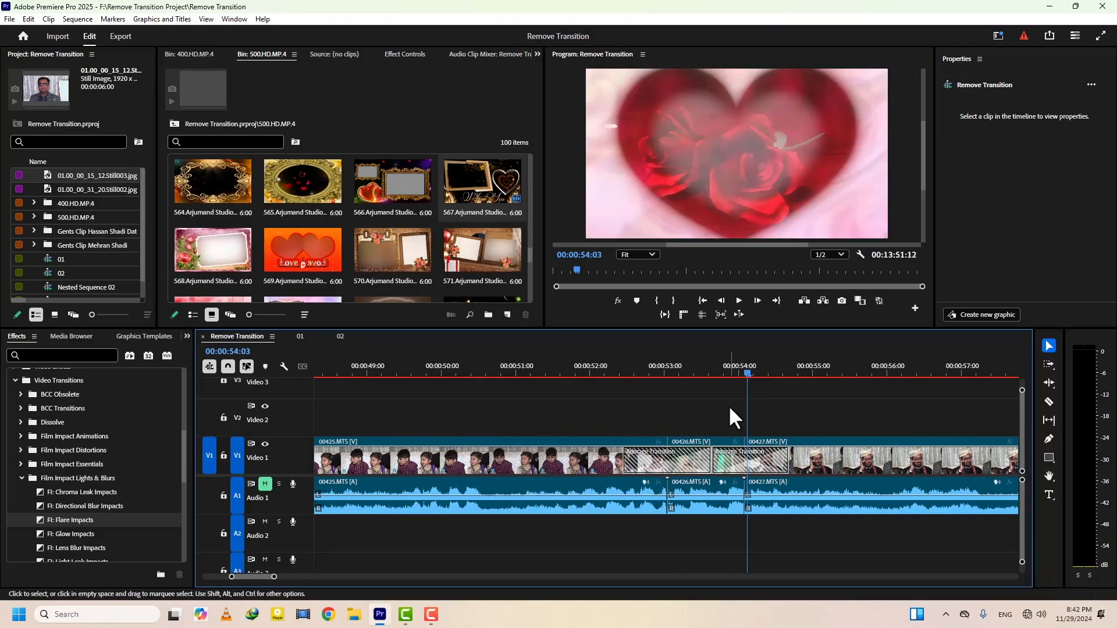
Delete the transitions at the cuts from 00422.MTS through 00425.MTS as a trial and undo the deletion
key(minus)
key(minus)
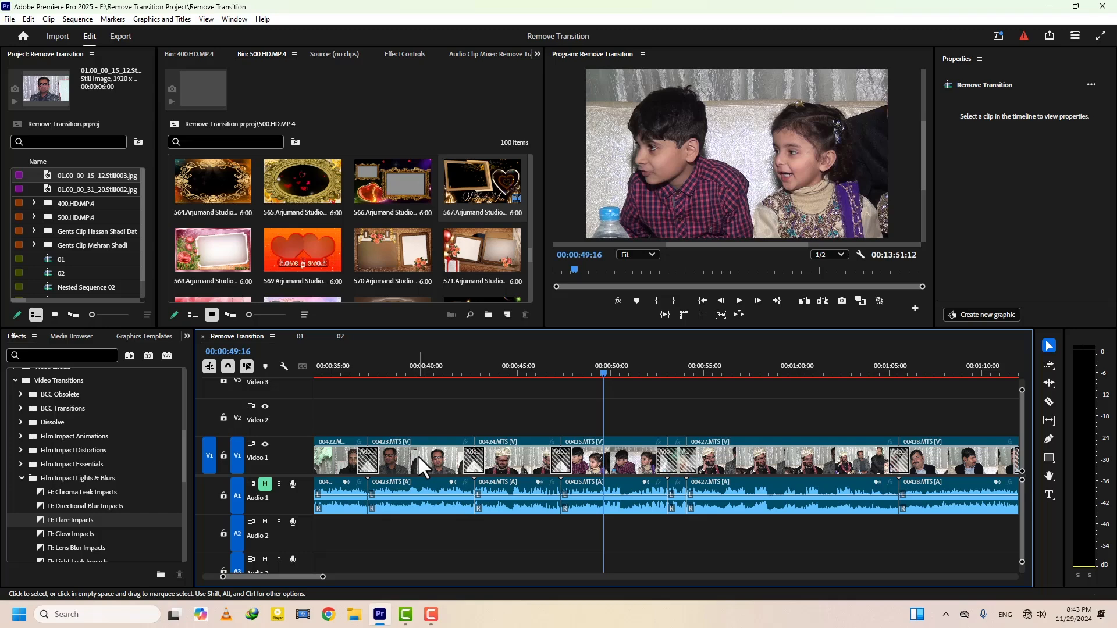
key(Delete)
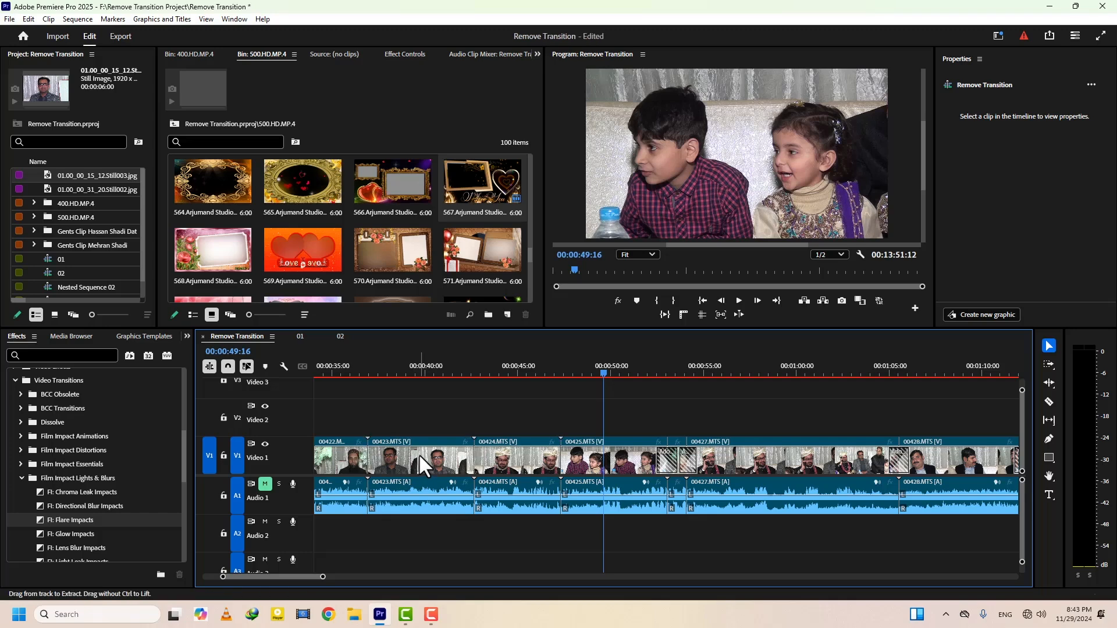
key(ctrl+z)
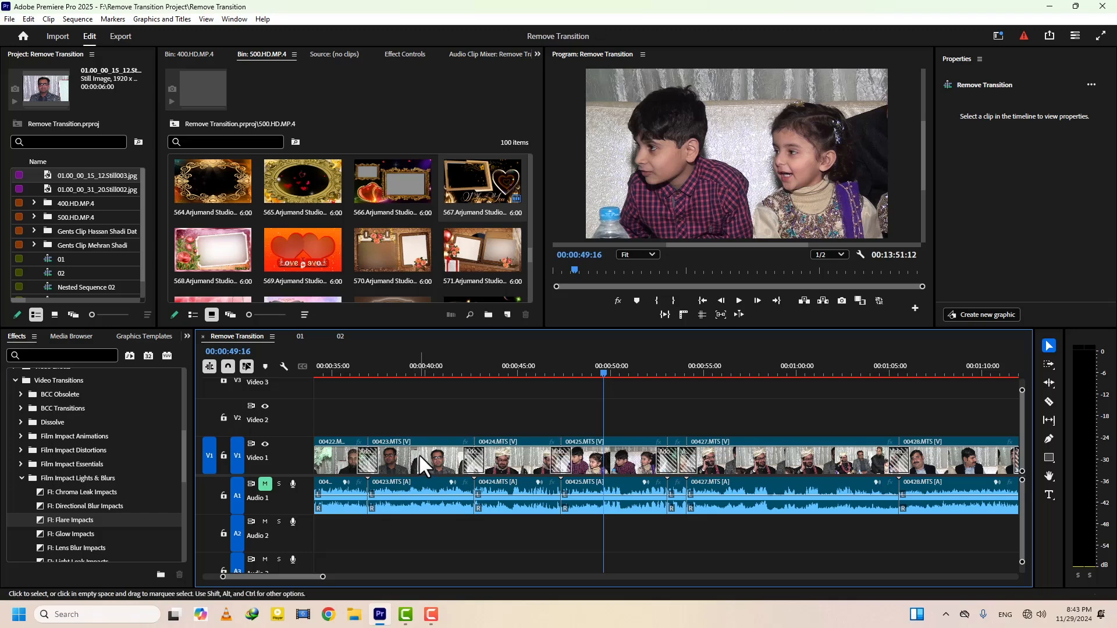
Open sequence 01 and move the playhead to 00:00:18:21, over the layered photo-frame clips
click(300, 337)
drag(409, 365, 436, 365)
scroll(539, 414, up, 2)
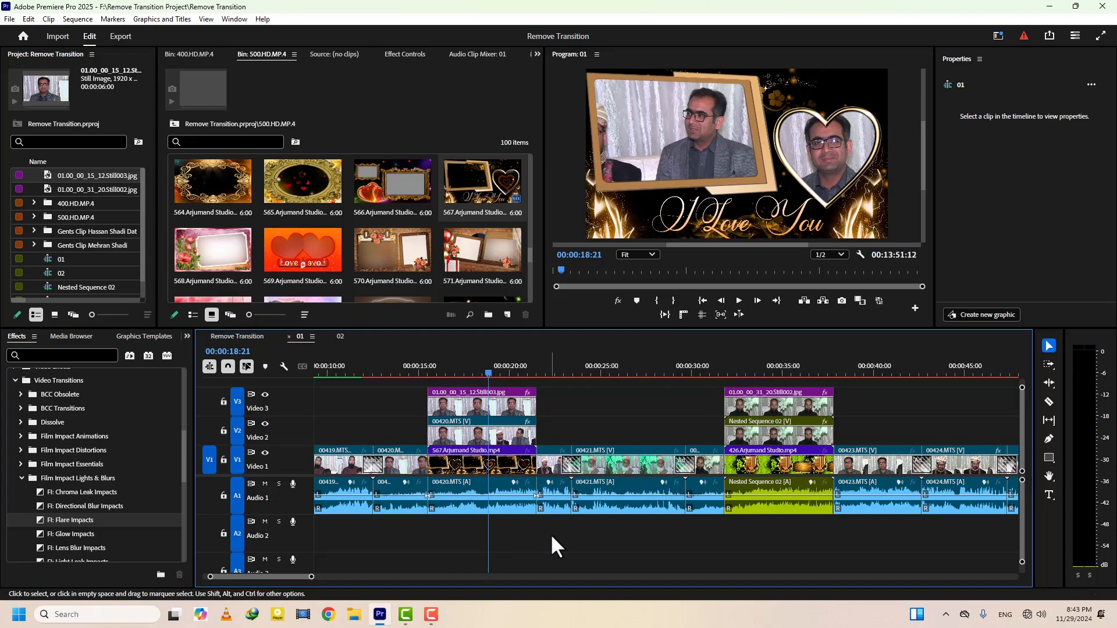
Examine the Clip speed / duration options for all clips in sequence 01 and close them without changes
key(ctrl+a)
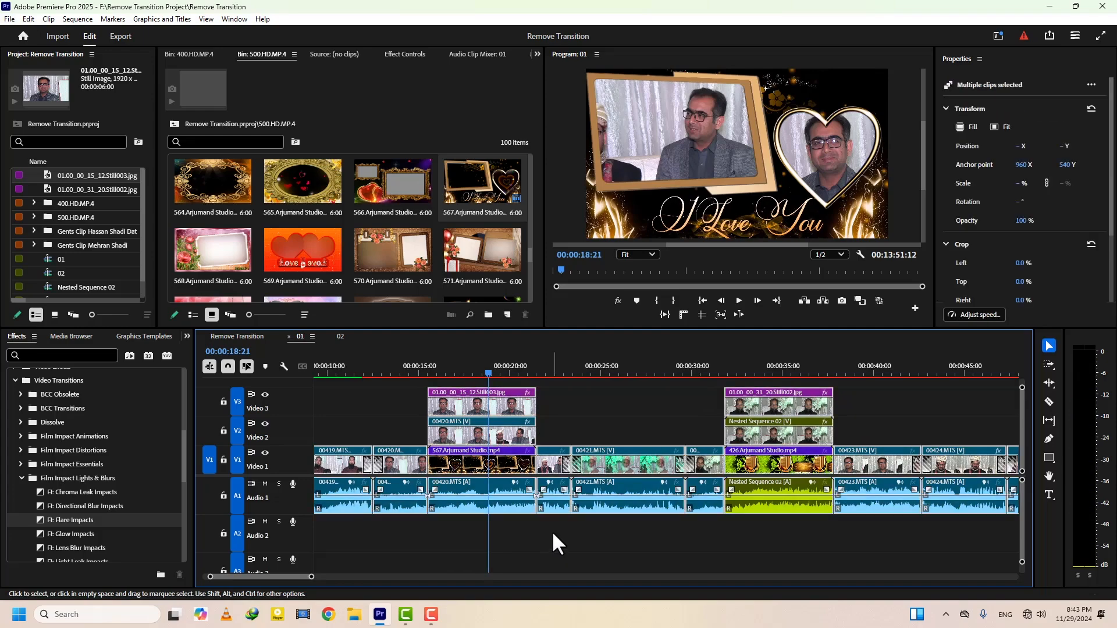
key(ctrl+r)
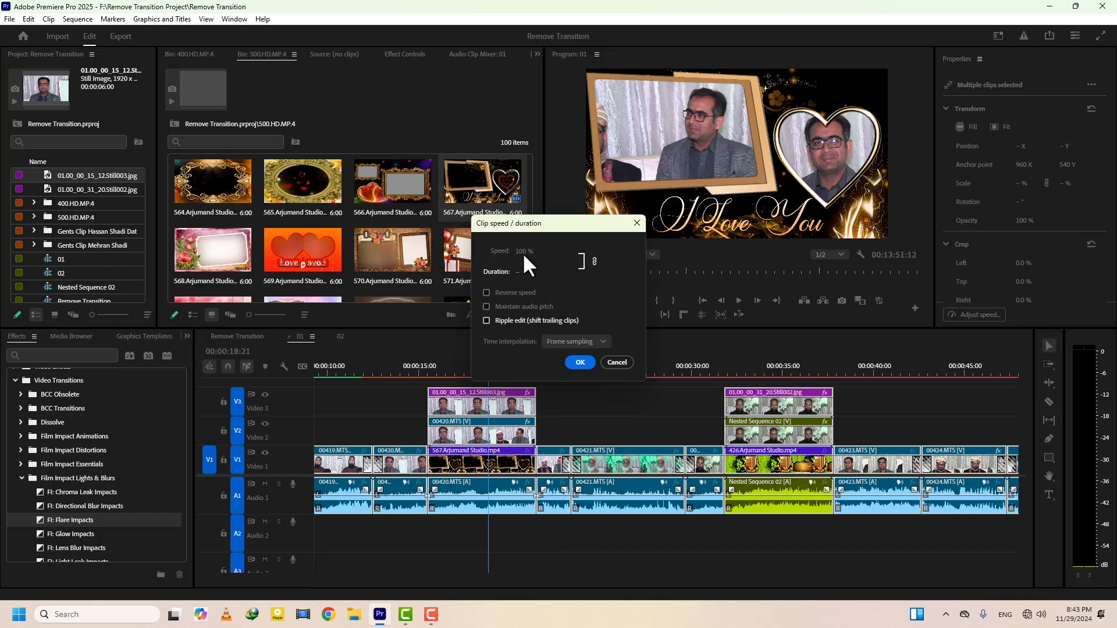
click(616, 362)
click(556, 546)
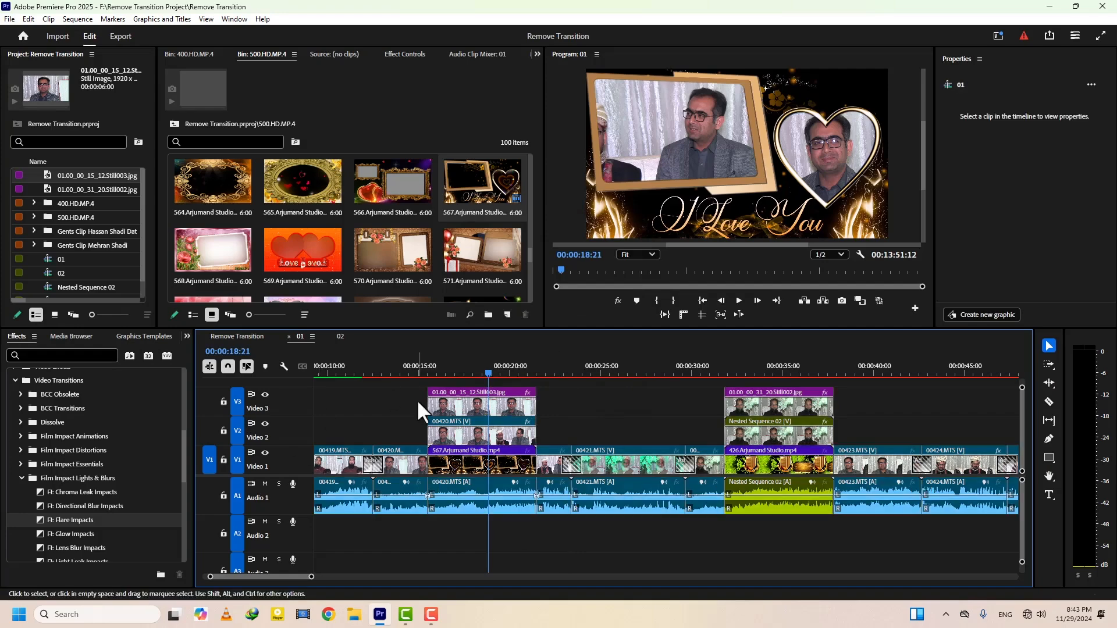
Lock tracks Video 3 and Video 2 in sequence 01 and set the speed of all clips on the unlocked tracks to 200%
click(224, 401)
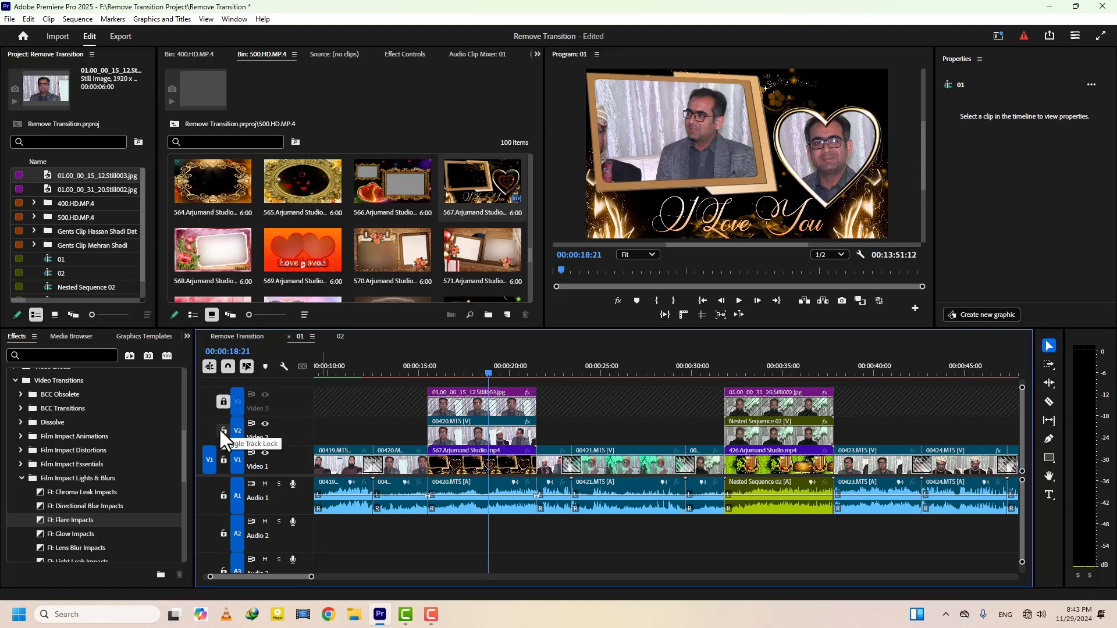
click(224, 431)
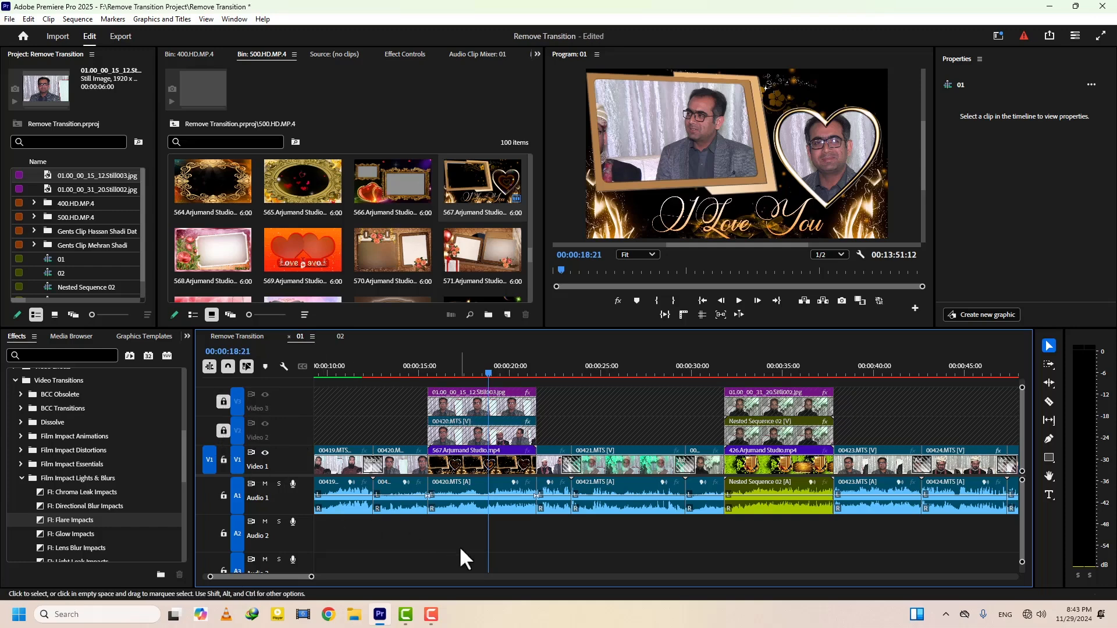
key(ctrl+a)
key(ctrl+r)
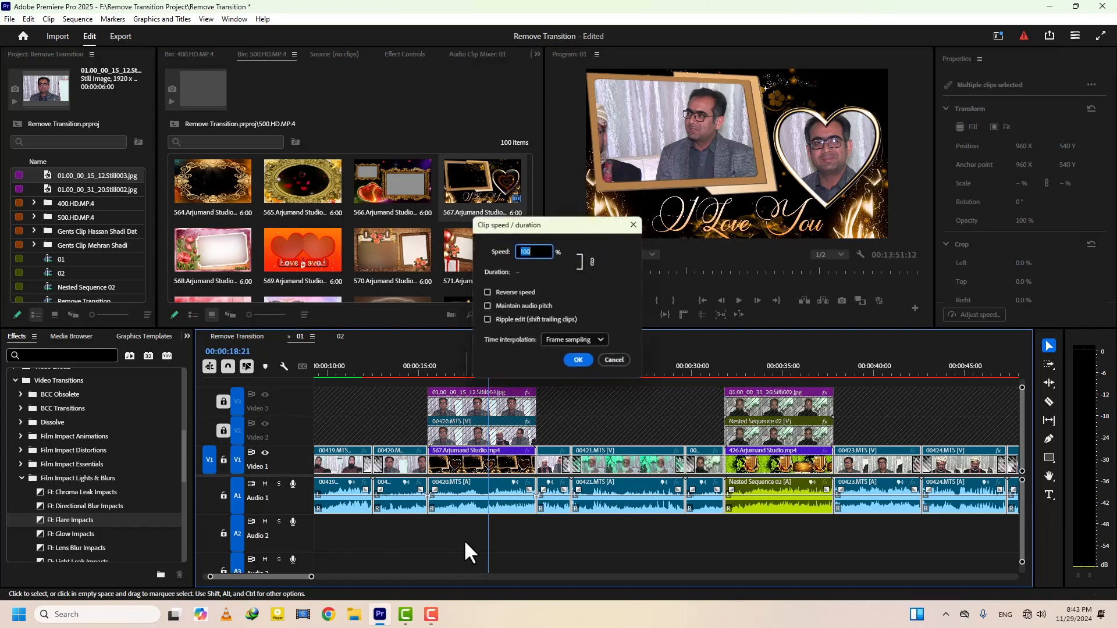
text(200)
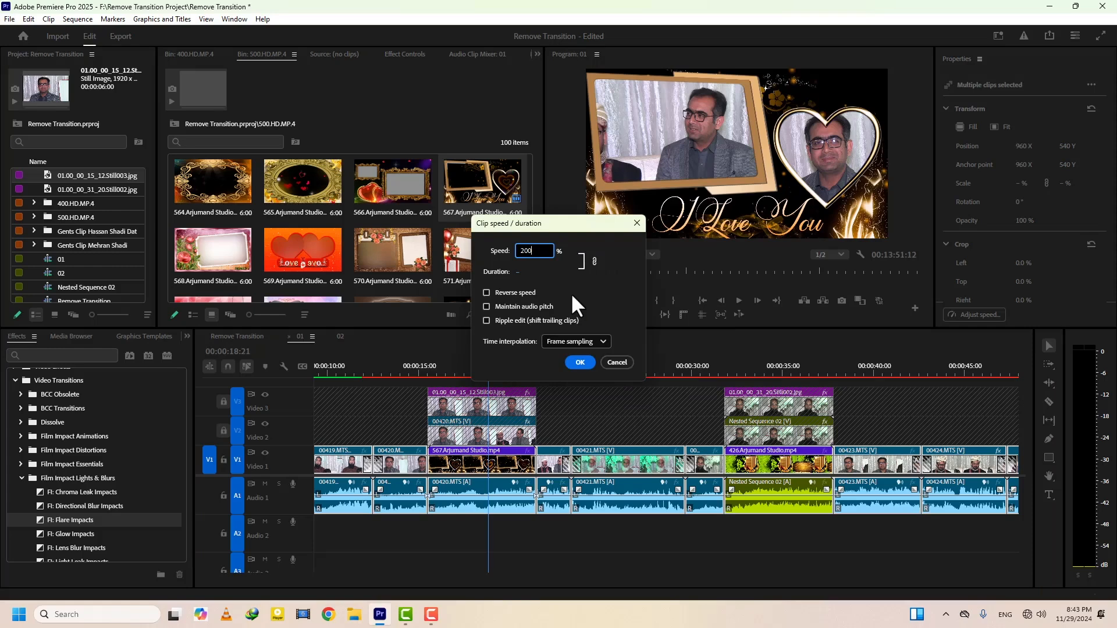
key(Return)
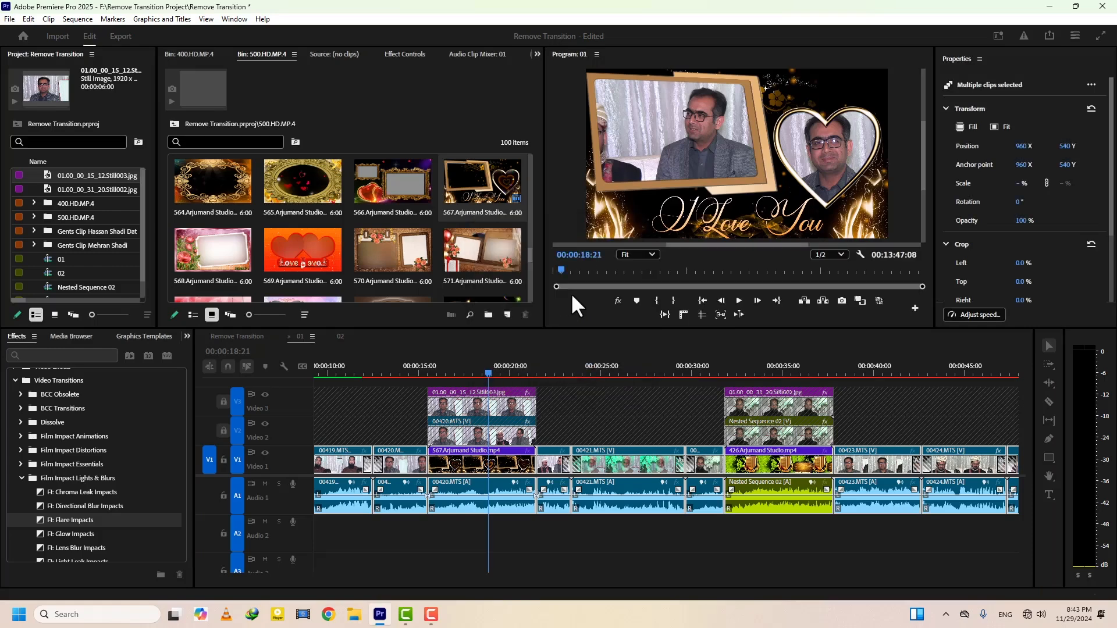
Restore the selected clips' speed to 100% and unlock tracks Video 3 and Video 2
key(ctrl+r)
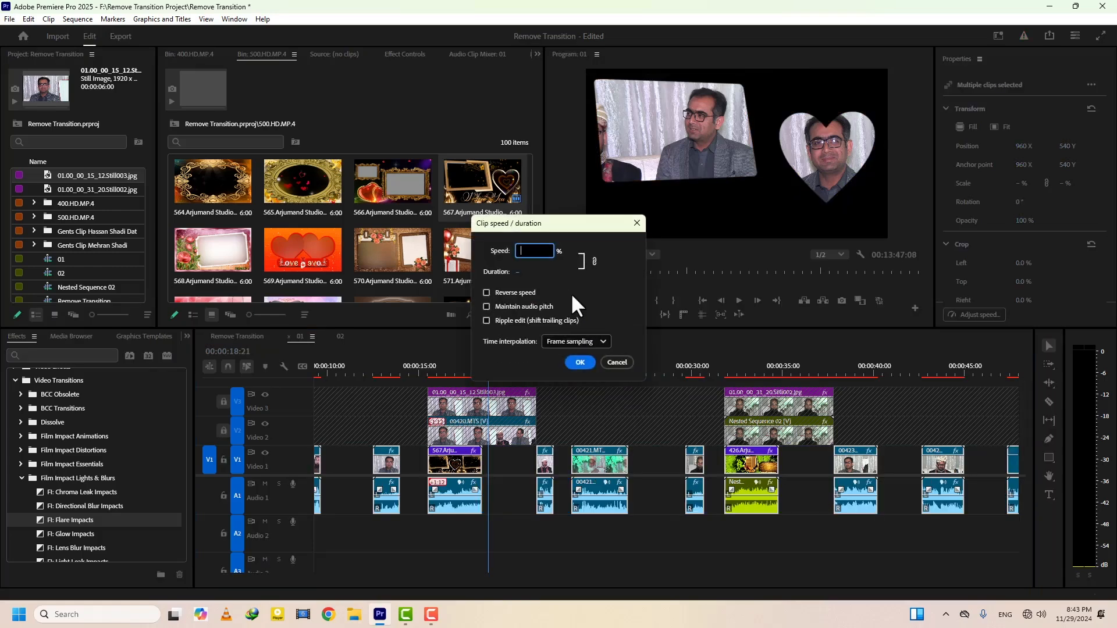
text(100)
key(Return)
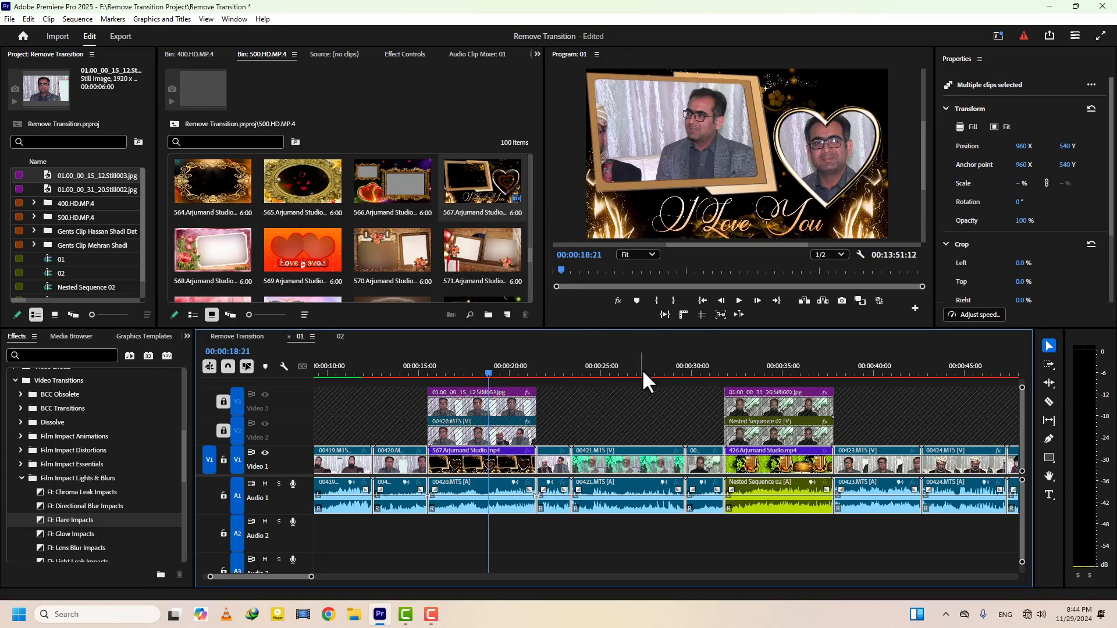
click(223, 401)
click(223, 430)
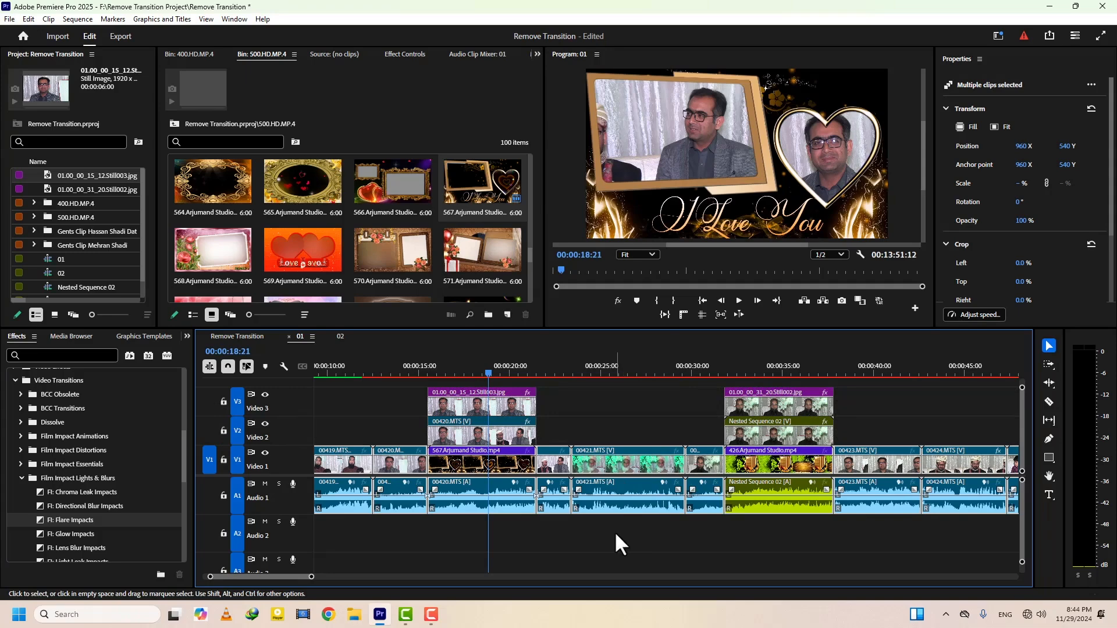
Undo the speed changes and track locks in sequence 01 and clear the clip selection
key(ctrl+z)
key(ctrl+z)
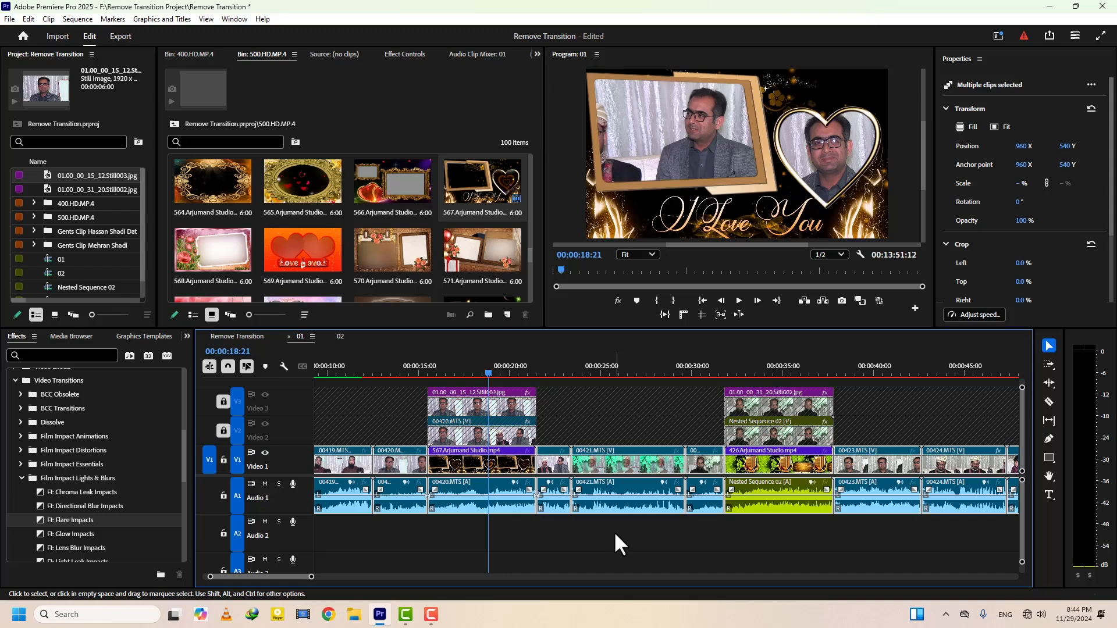
key(ctrl+z)
key(ctrl+z)
click(617, 535)
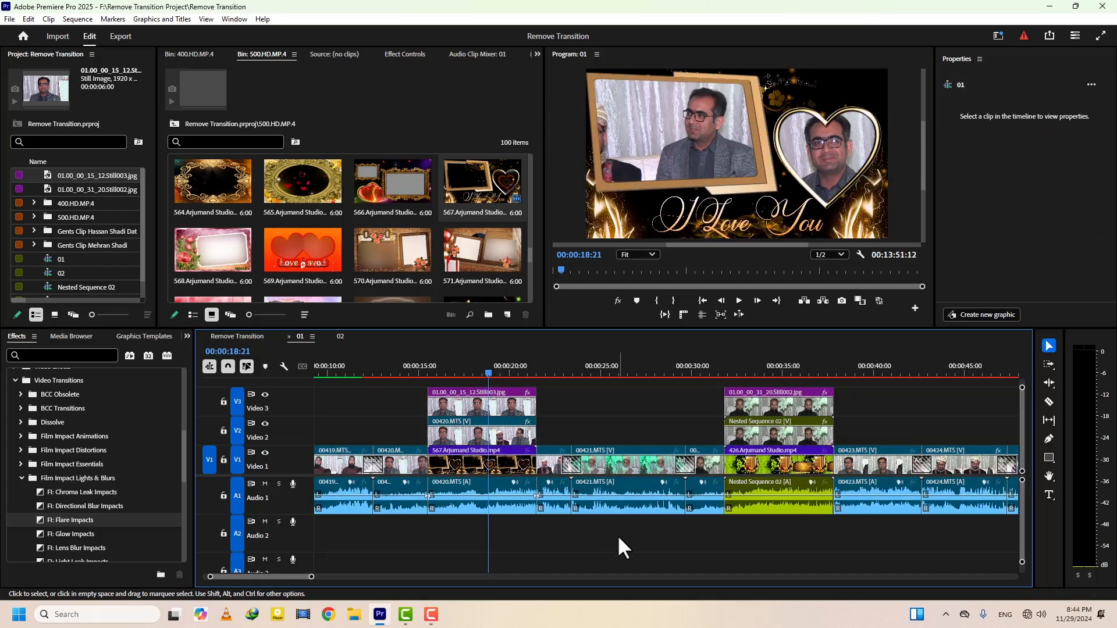
Play sequence 01 into the transition between 00419.MTS and 00420.MTS, stopping at 00:00:12:12
scroll(618, 536, up, 1)
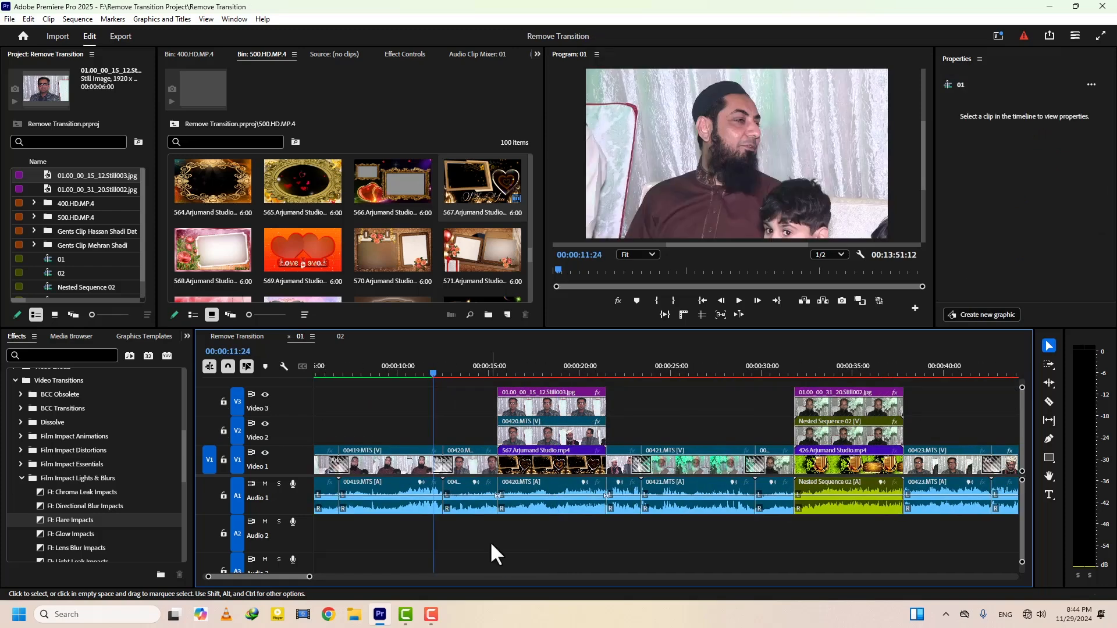
key(space)
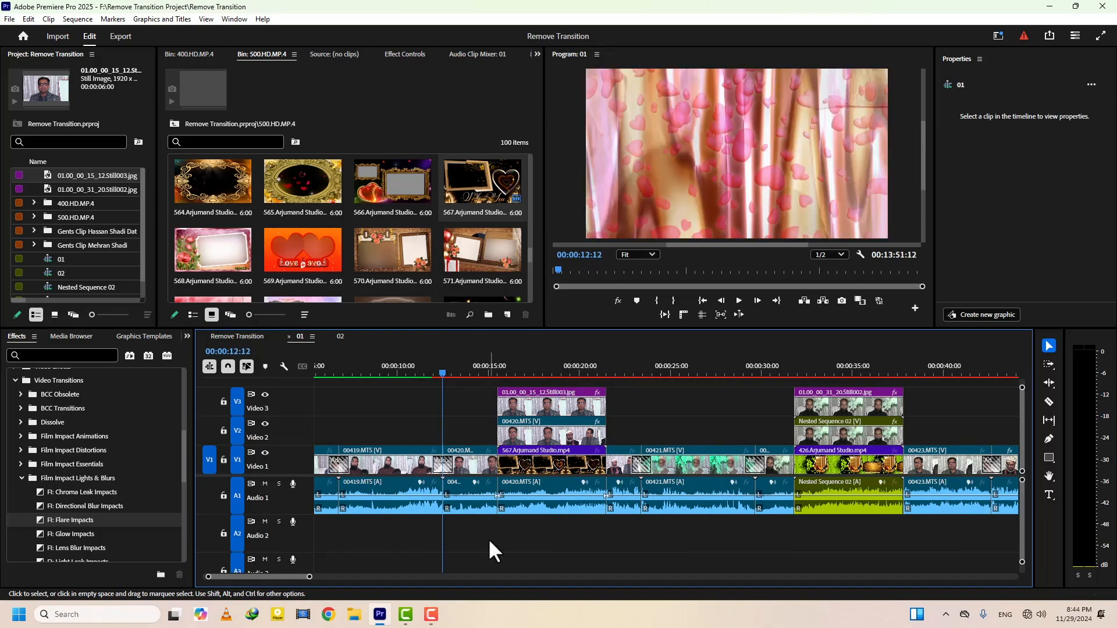
scroll(489, 543, up, 1)
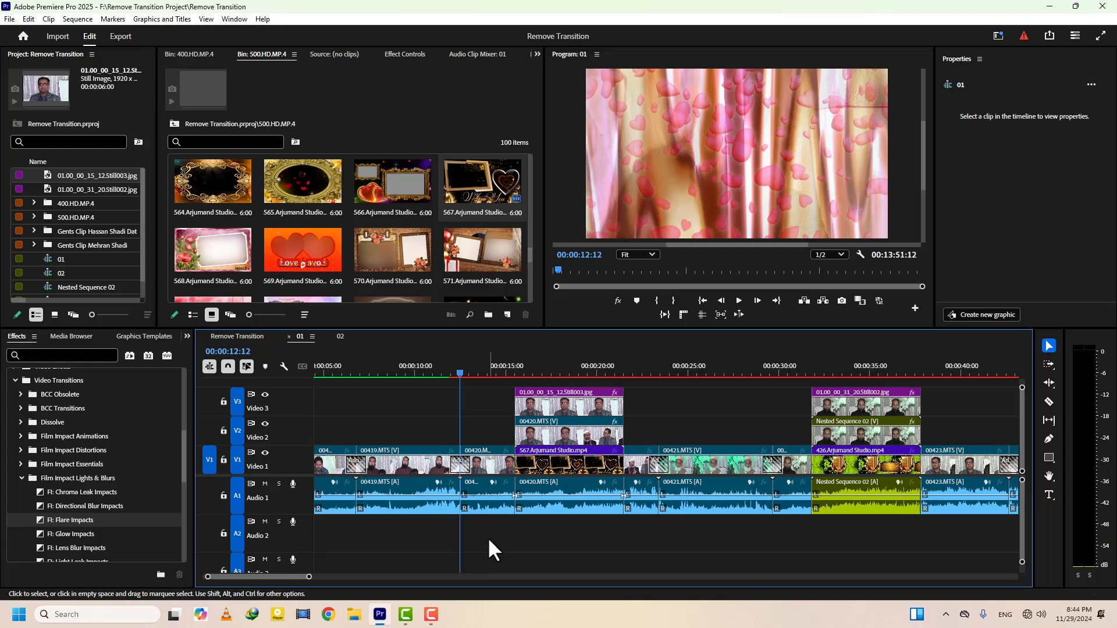
Select all clips in sequence 01 except the layered clips on Video 2 and Video 3
key(ctrl+a)
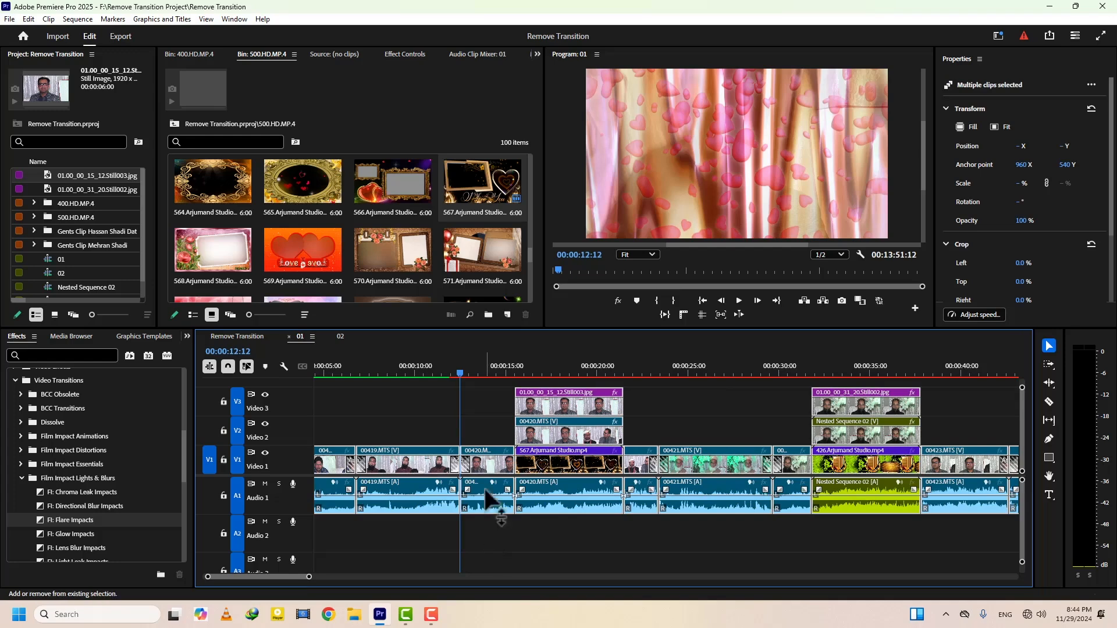
shift+click(563, 402)
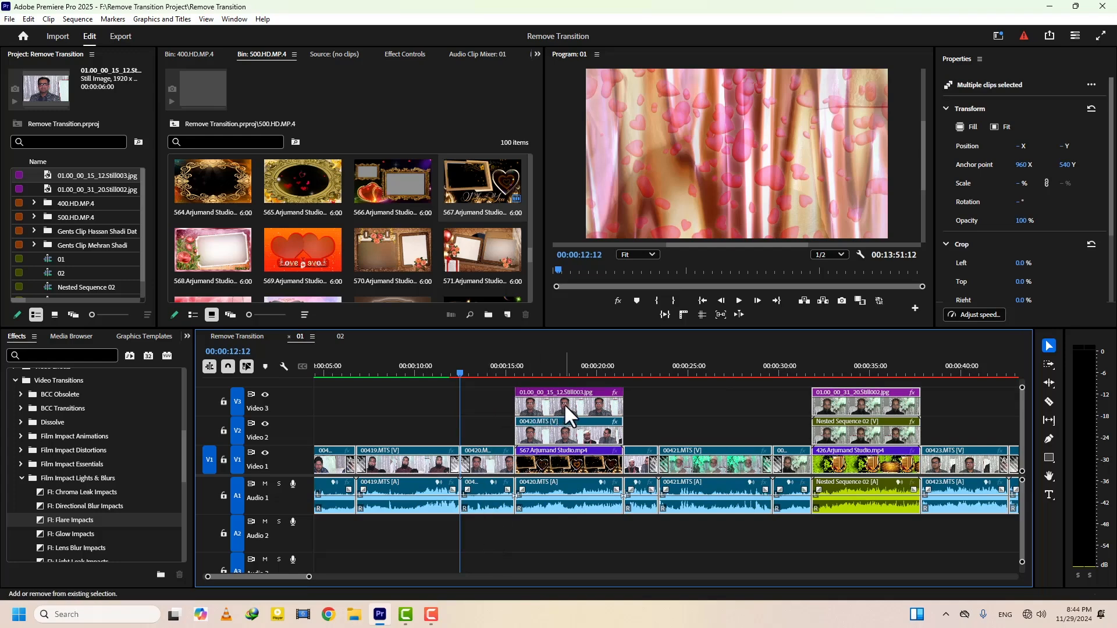
shift+click(567, 441)
shift+click(844, 410)
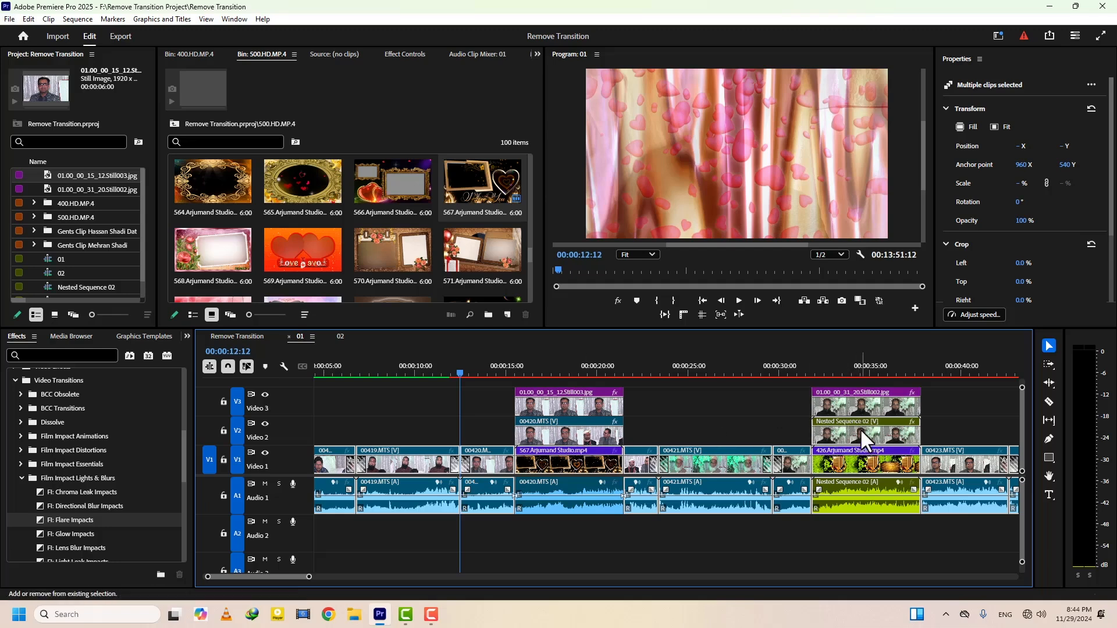
shift+click(860, 428)
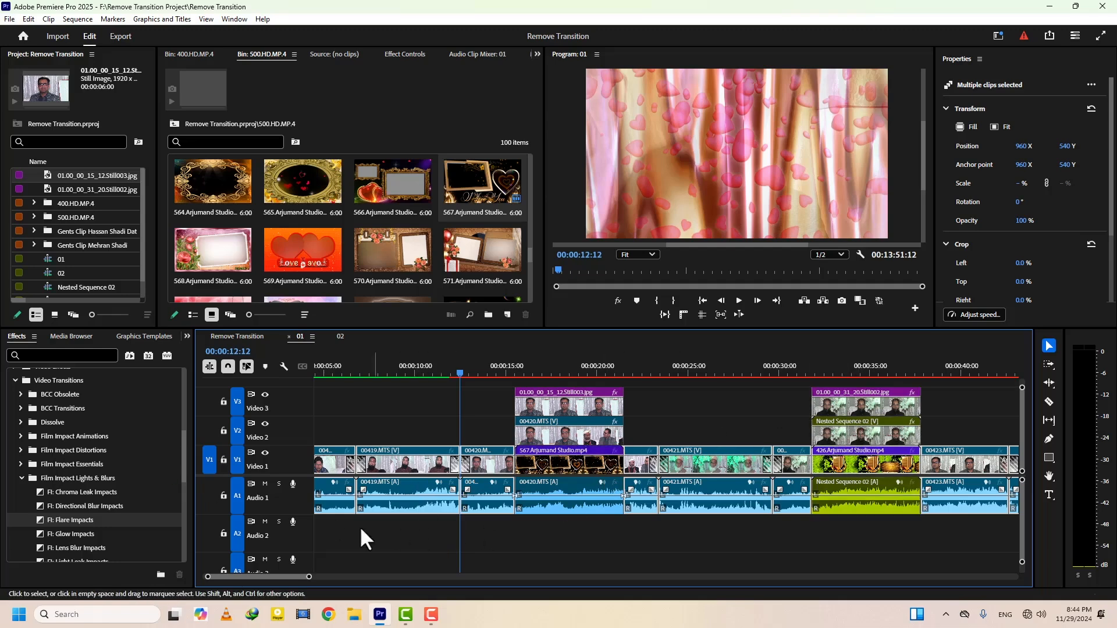
Replace the transitions on the selected clips with the default transition and play the cut between 00419.MTS and 00420.MTS
drag(184, 464, 185, 508)
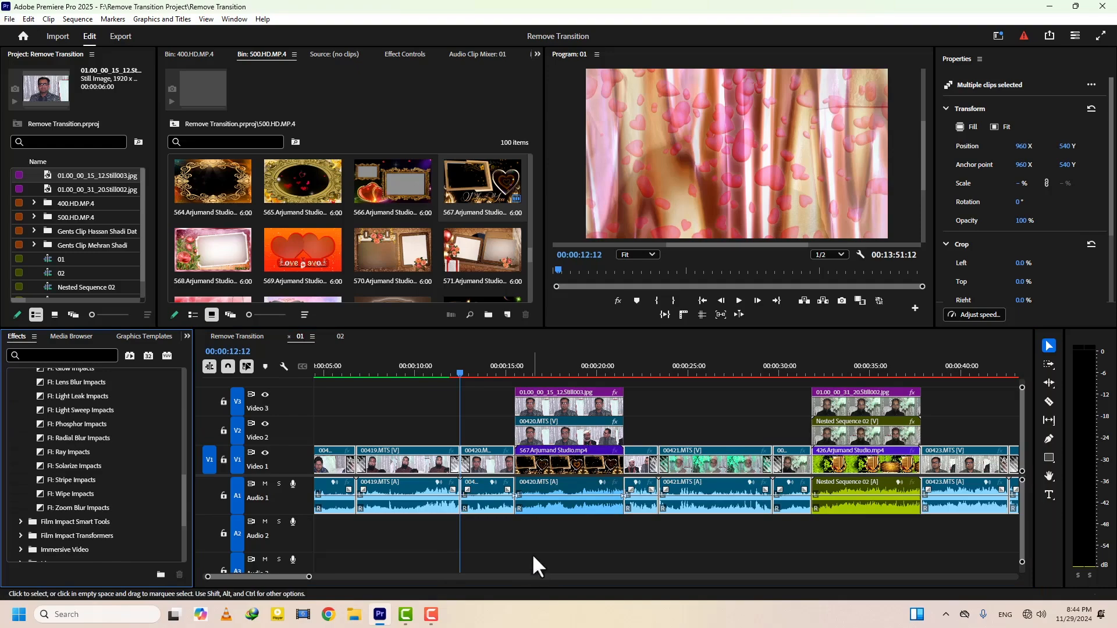
click(457, 372)
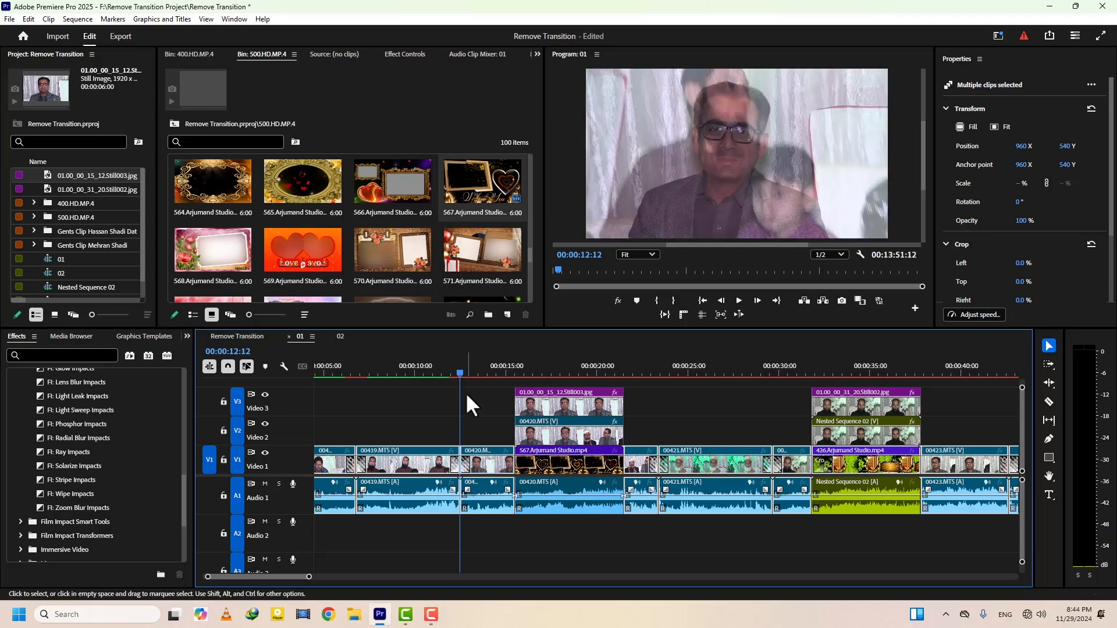
click(447, 372)
key(space)
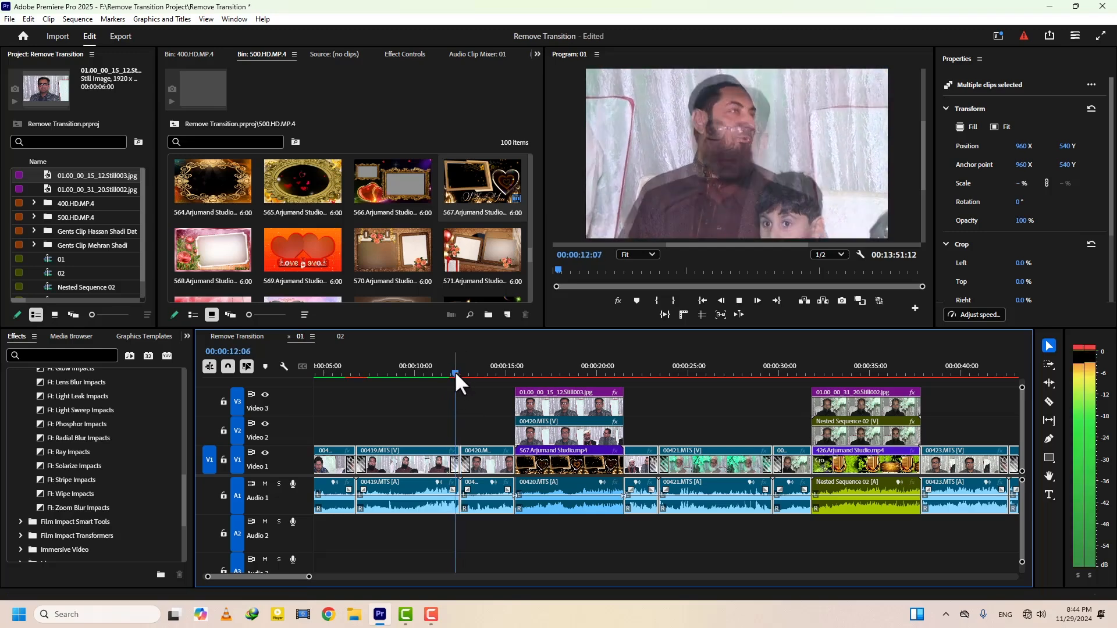
key(space)
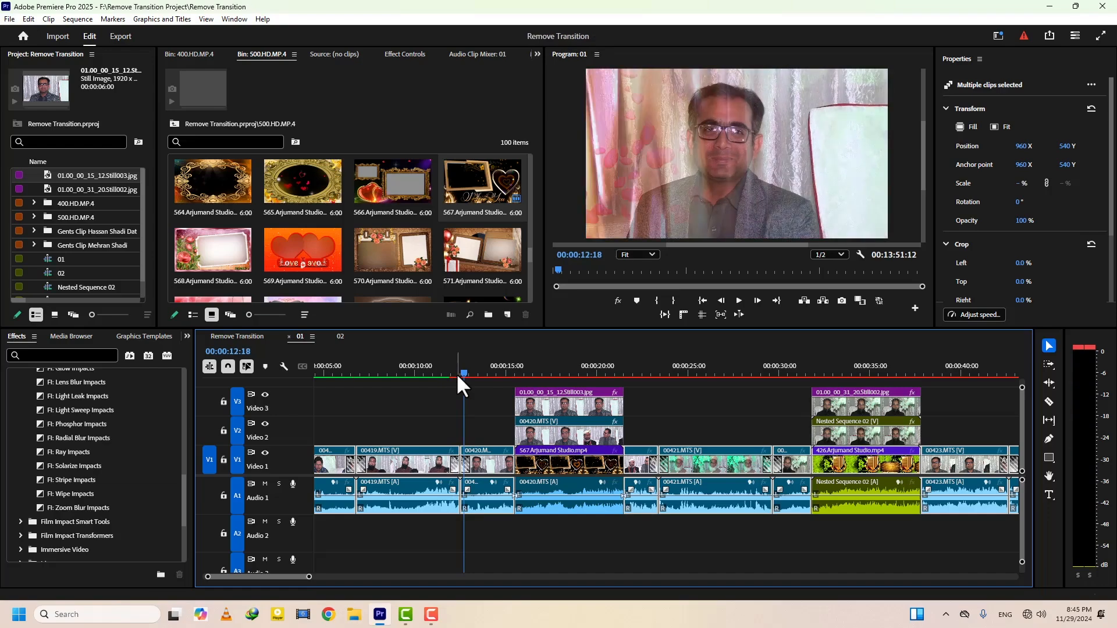
Simplify sequence 01 into a duplicate named "01 -ok", removing Transitions from both video and audio tracks
click(581, 373)
click(583, 372)
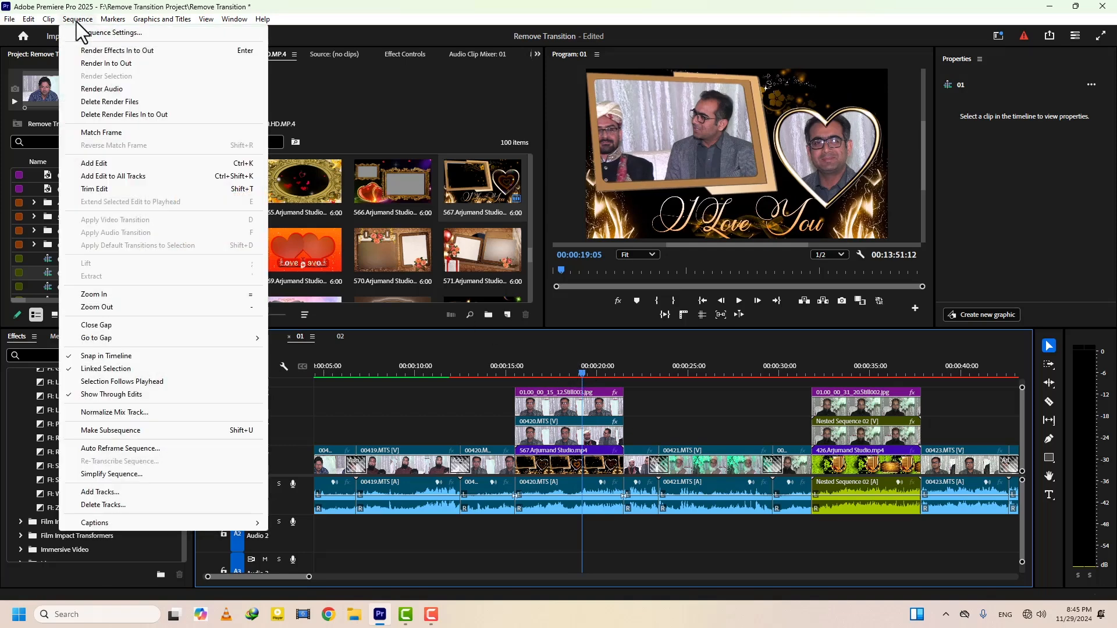
click(119, 476)
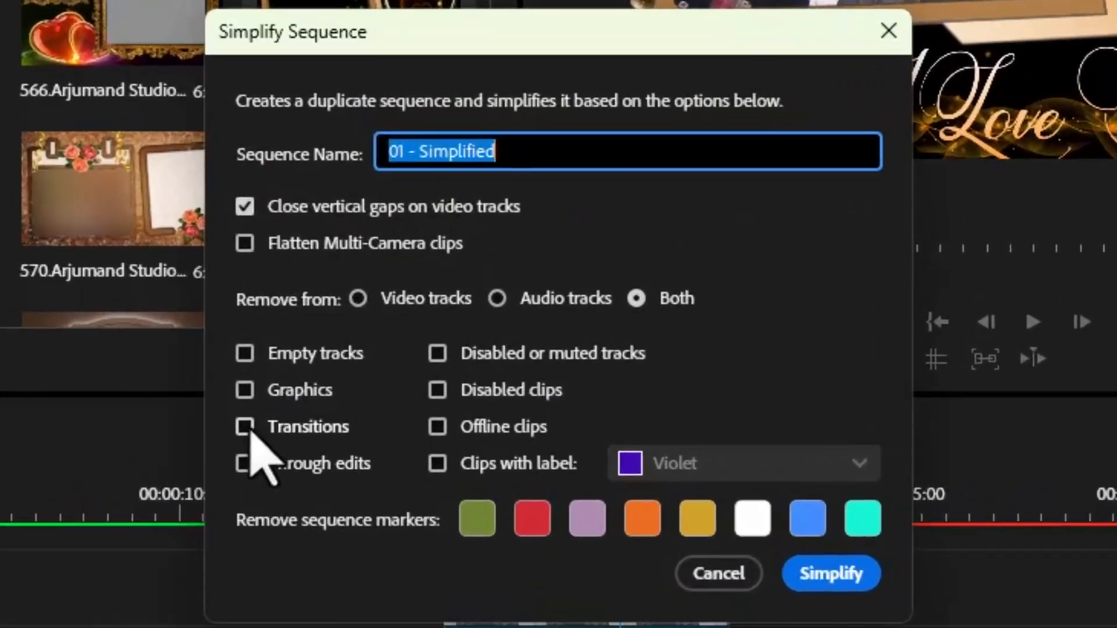
click(245, 428)
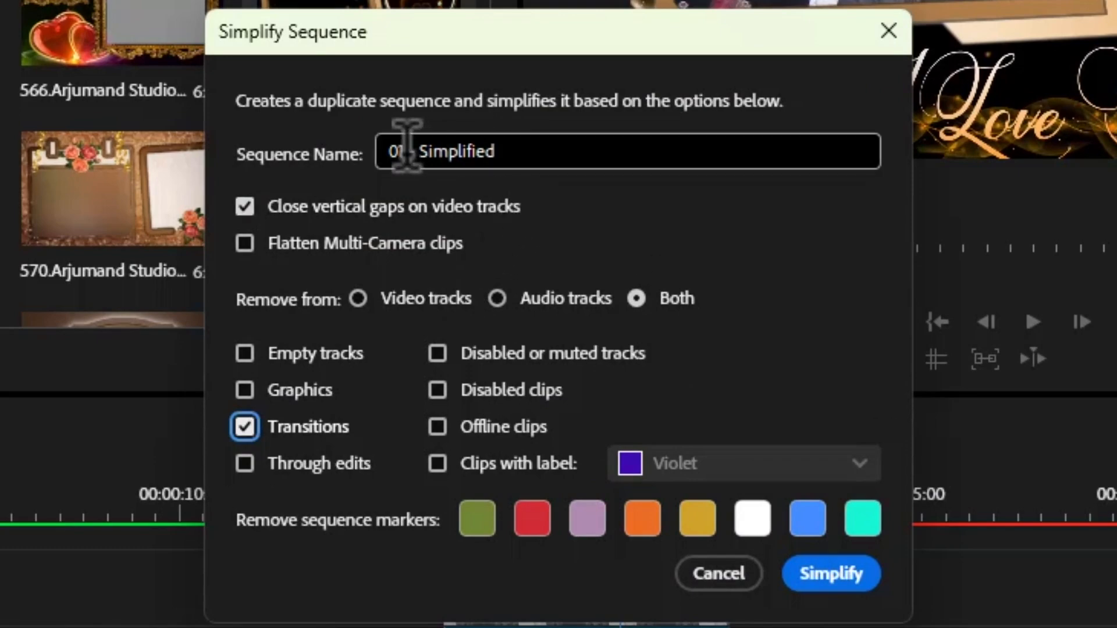
drag(416, 151, 541, 150)
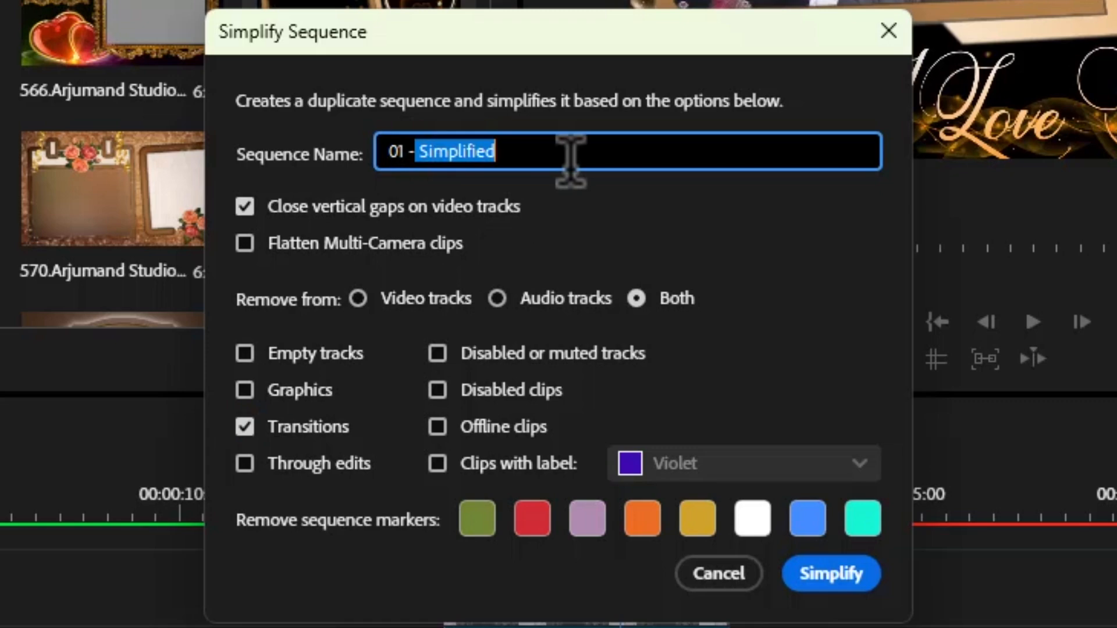
text(ok)
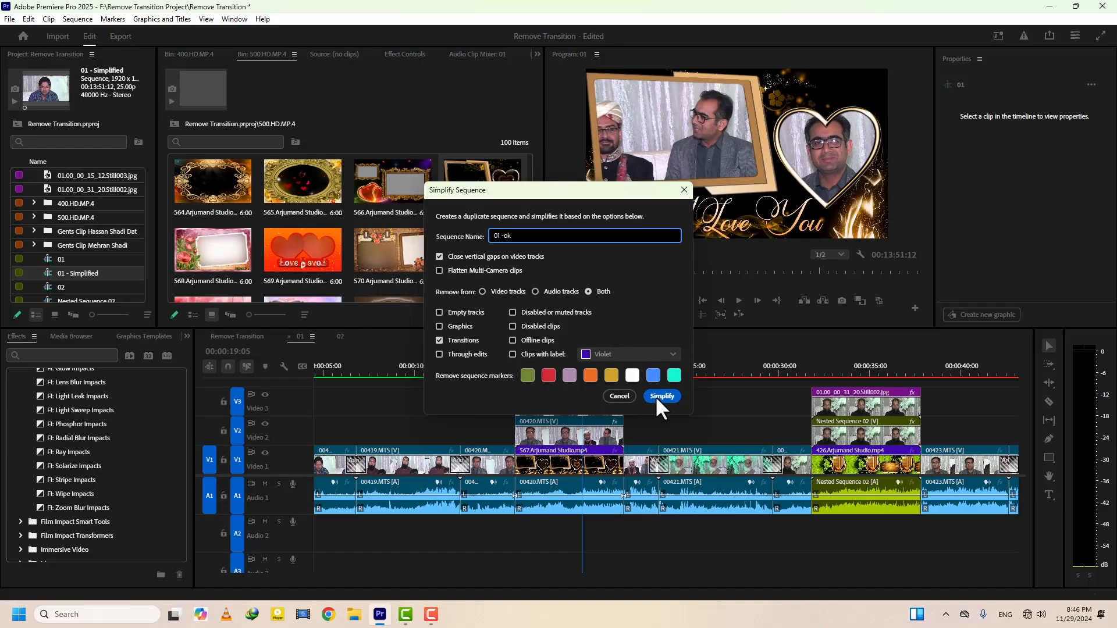
click(661, 395)
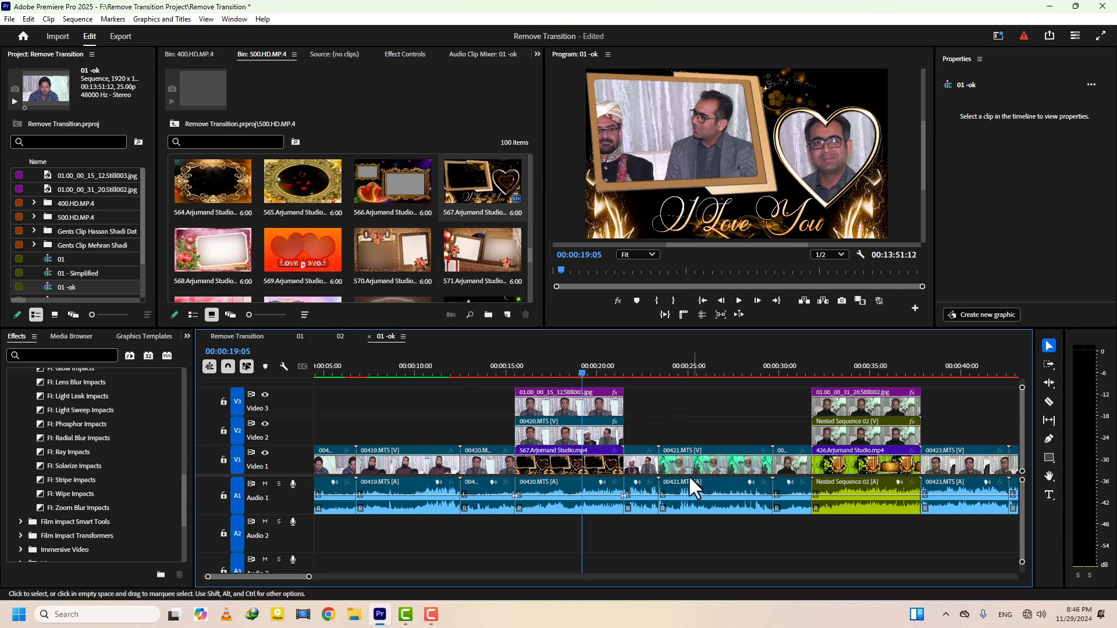
Close sequence 01, delete sequences 01 and 01 - Simplified from the project, and bring up sequence 01 -ok
click(300, 337)
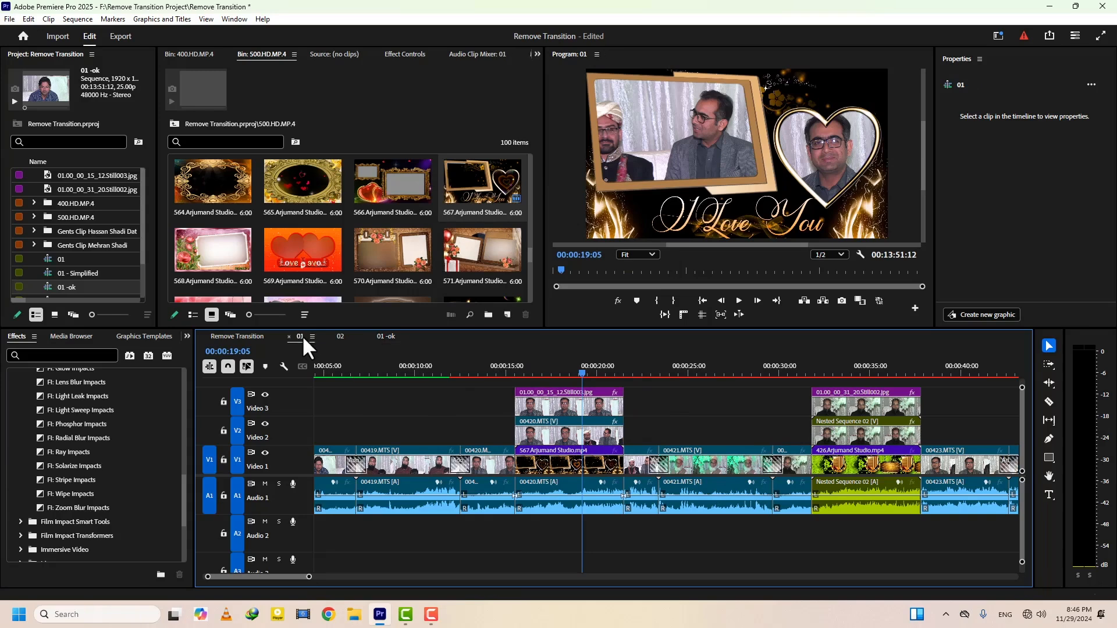
click(288, 336)
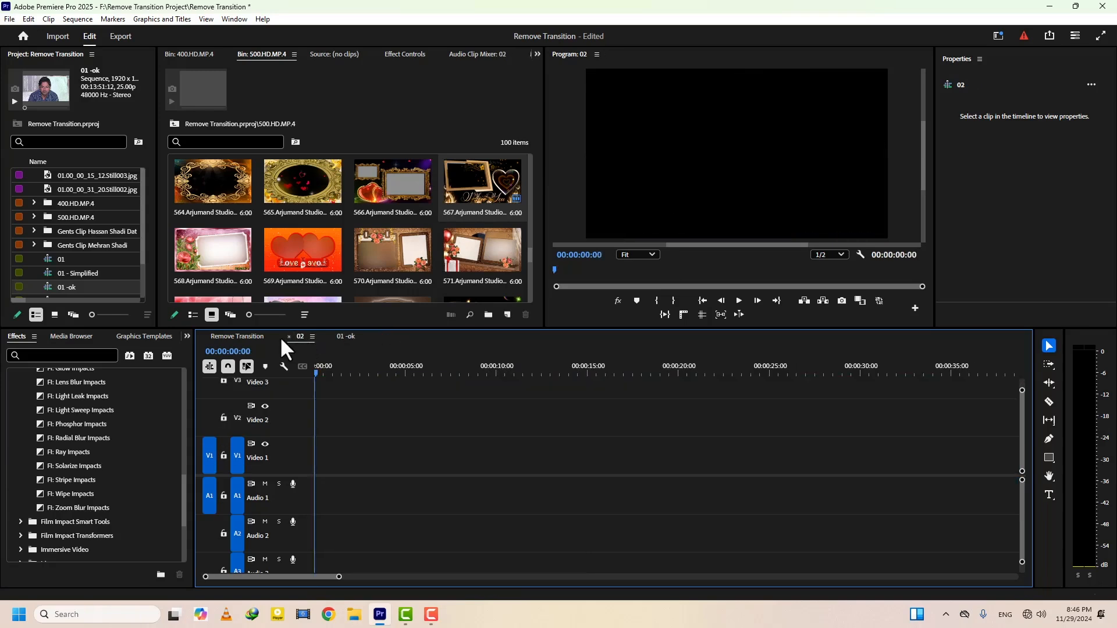
click(49, 261)
key(Delete)
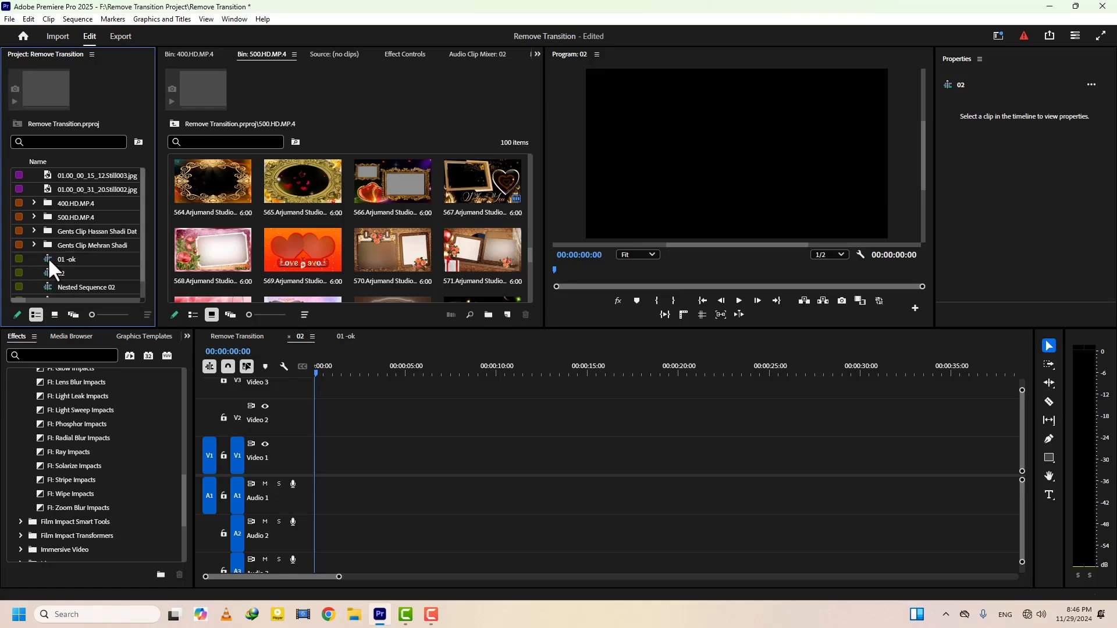
click(346, 336)
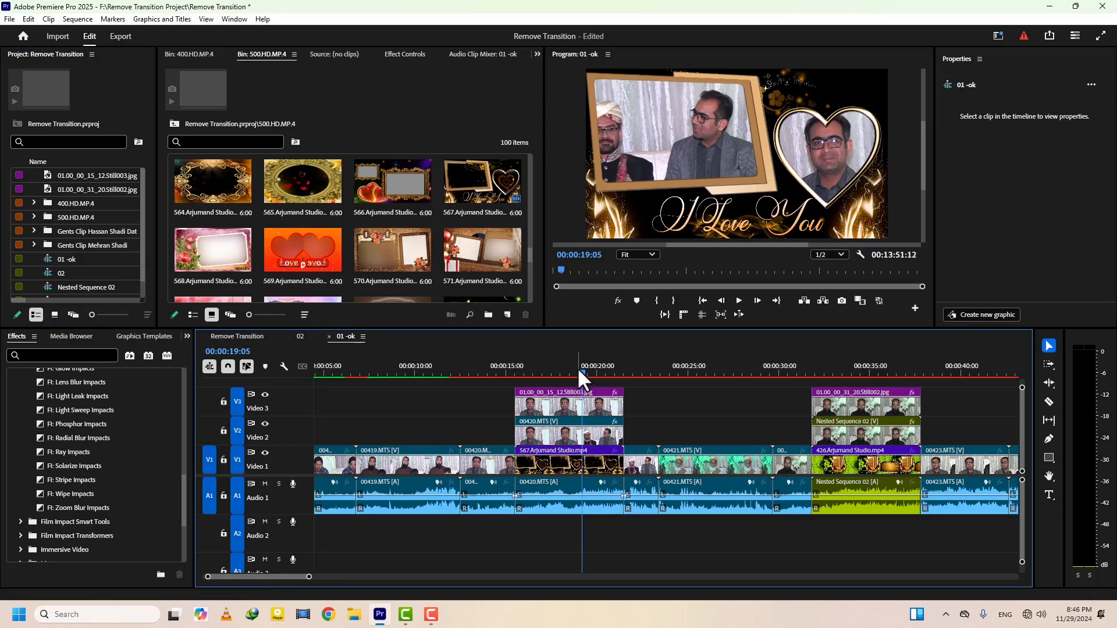
Remove Motion, Opacity, Time Remapping and the audio attributes from the clips spanning the layered 567.Arjumand Studio.mp4 section through the layered Nested Sequence 02 section
drag(577, 367, 638, 443)
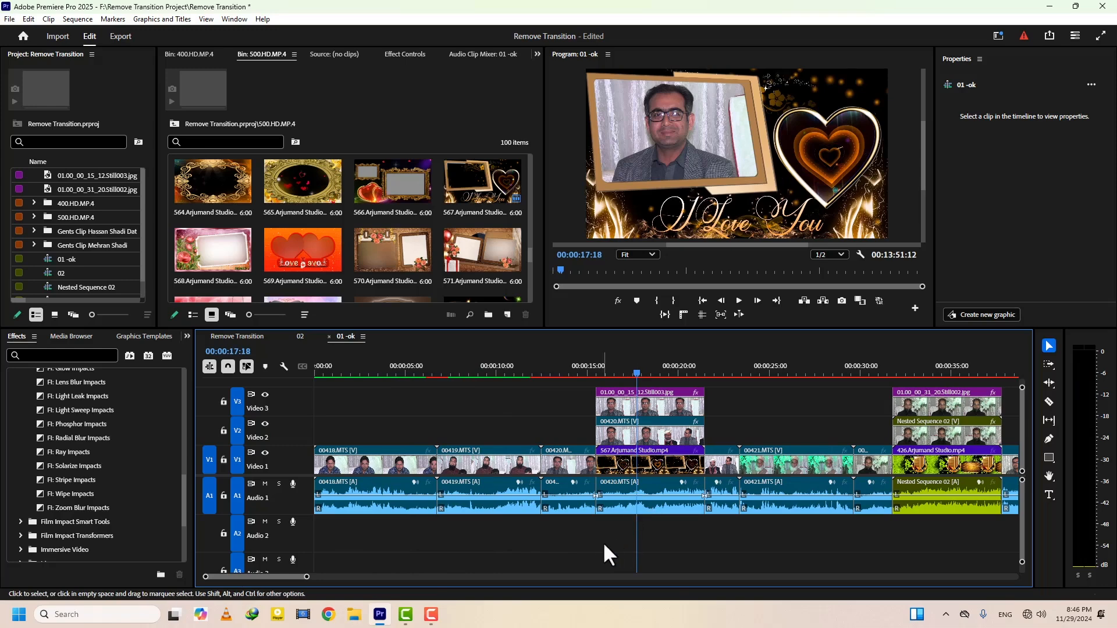
drag(557, 543, 971, 373)
click(955, 367)
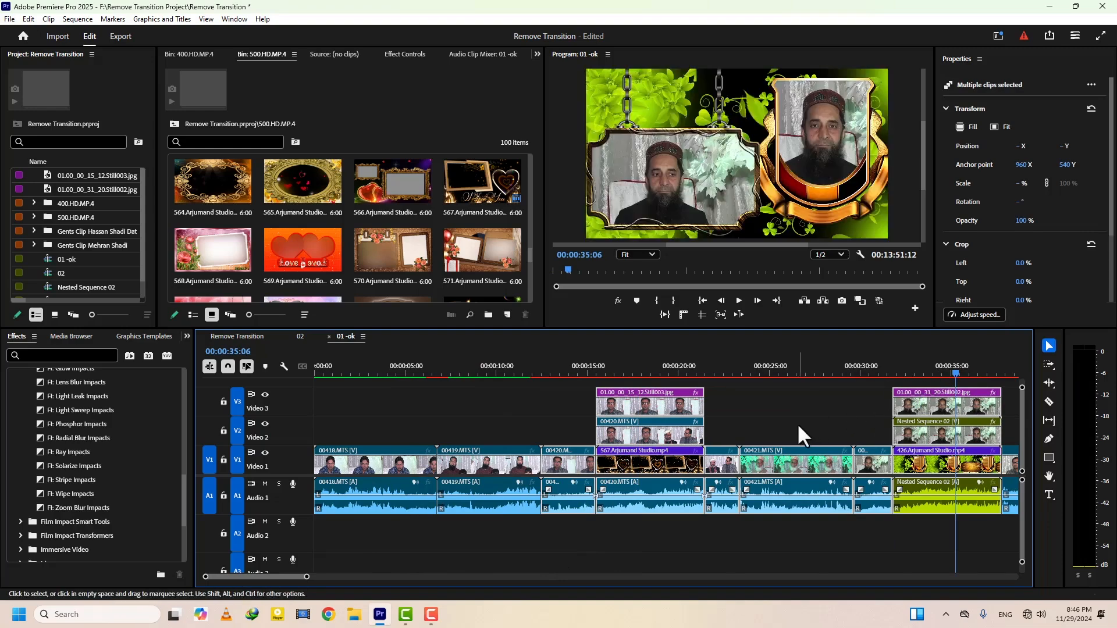
scroll(679, 372, down, 2)
click(828, 369)
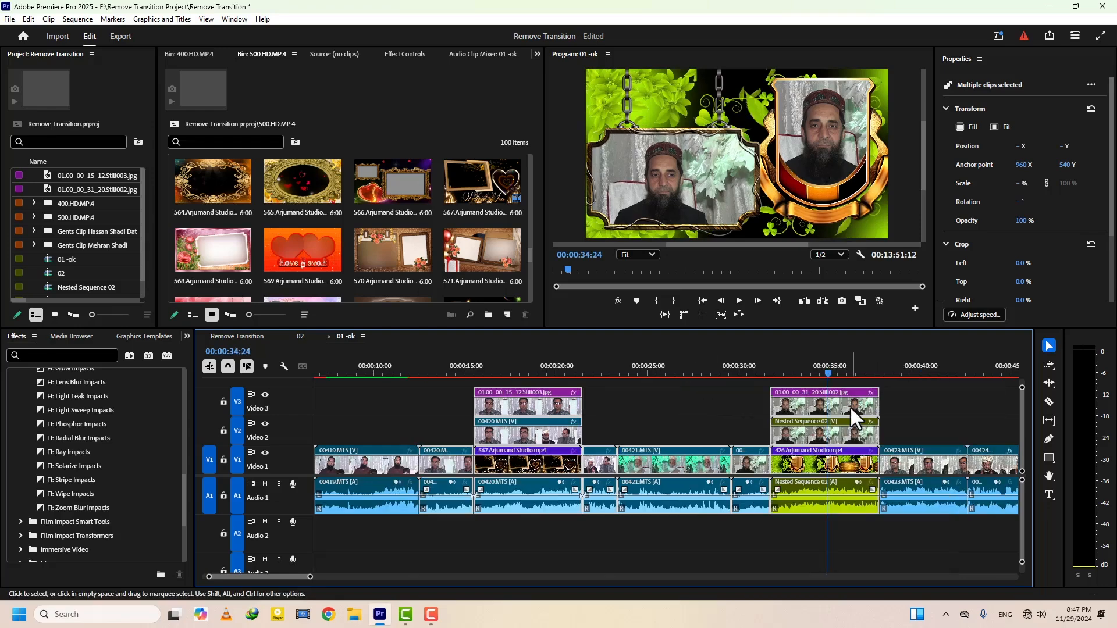
right_click(845, 404)
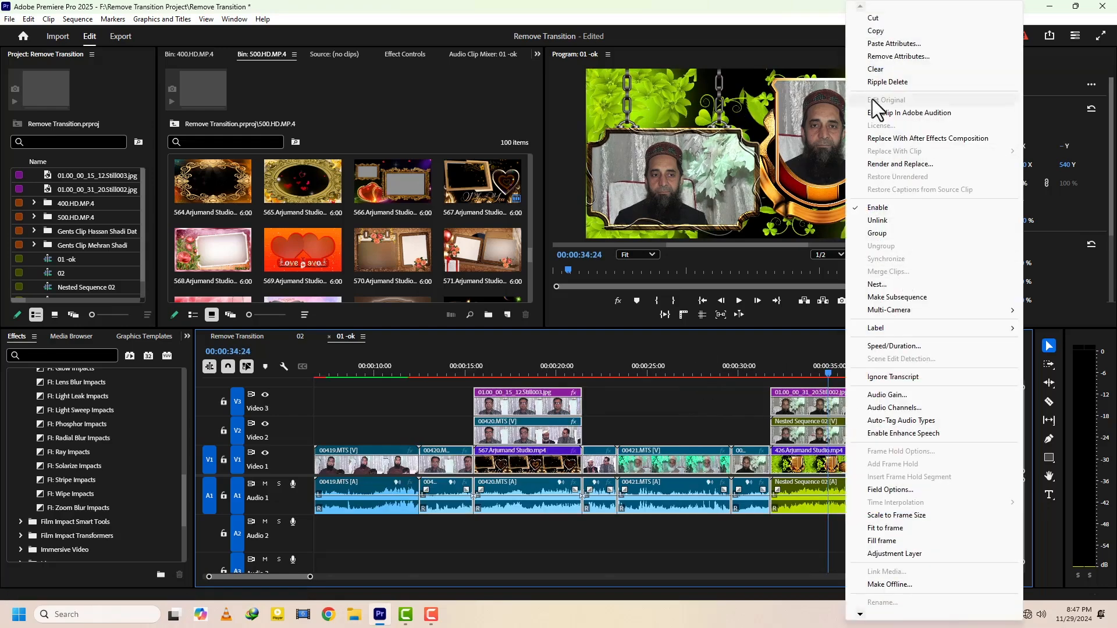
click(889, 57)
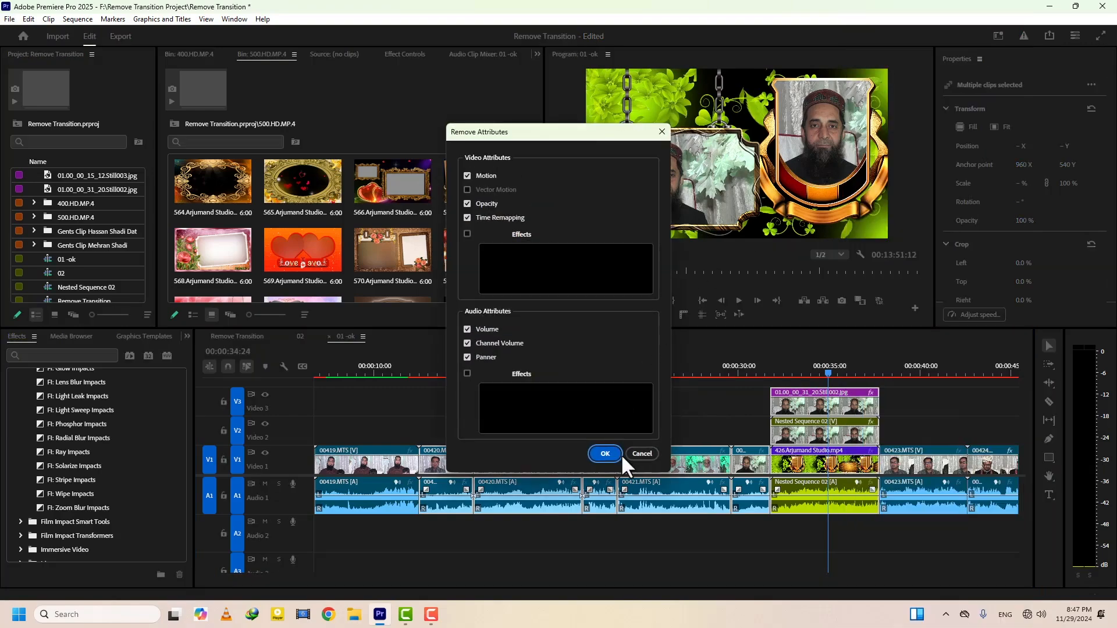
click(605, 454)
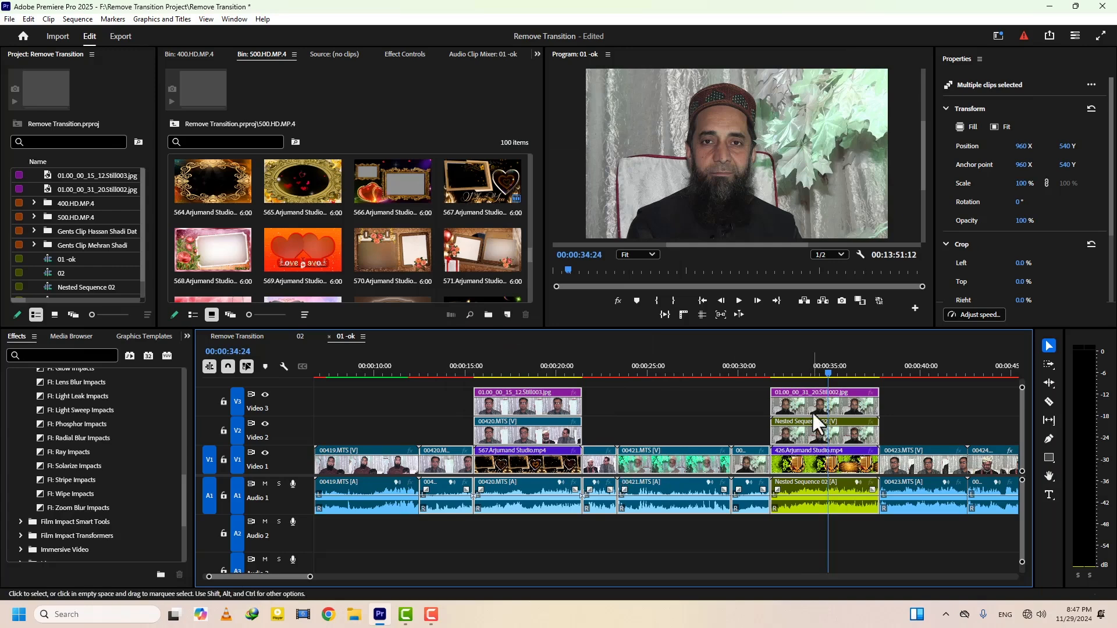
drag(802, 369, 826, 367)
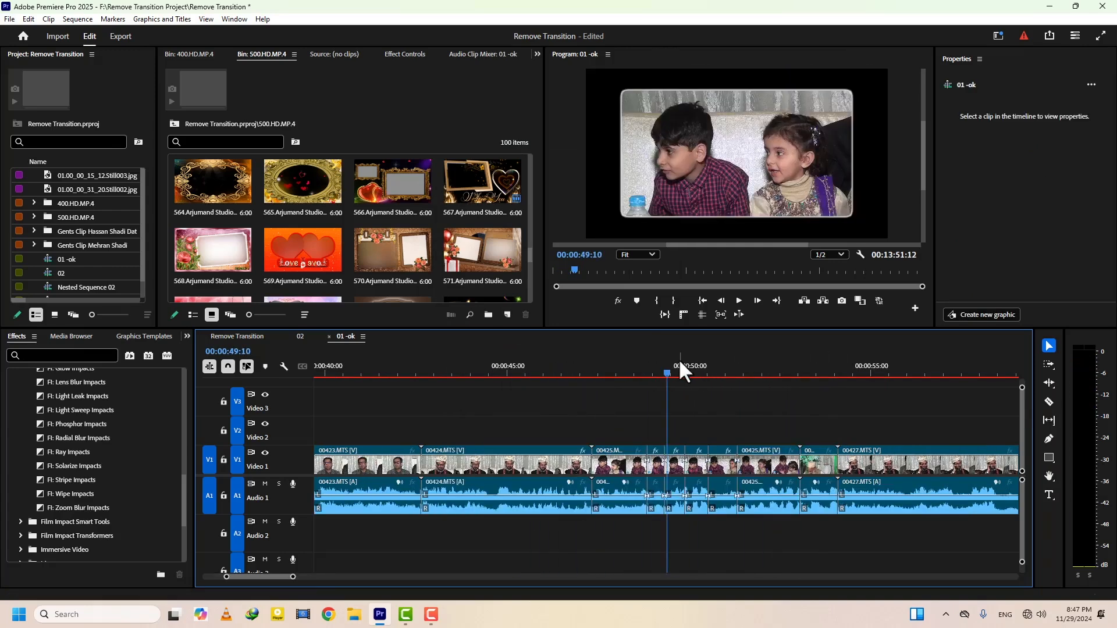
Play the short 00425.MTS segments and park the playhead at 00:00:50:11
drag(678, 362, 620, 368)
key(space)
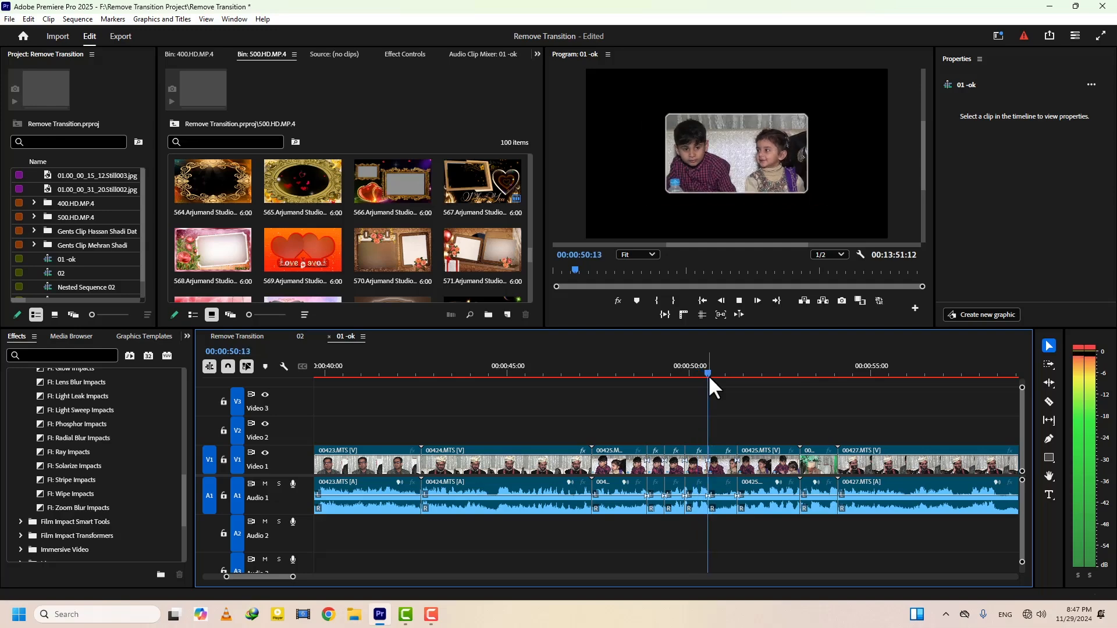
key(space)
drag(714, 369, 705, 369)
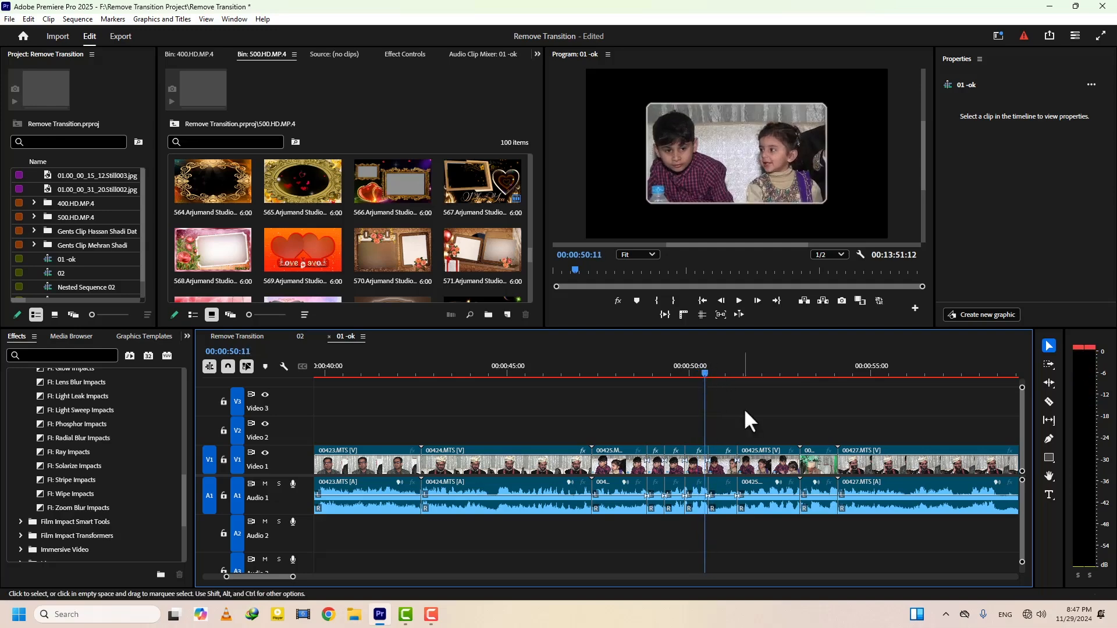
Remove the motion, opacity, time remapping, audio attributes and effects such as Roughen Edges, Alpha Adjust and Paint Bucket from the clips around 00425.MTS
drag(816, 433, 655, 467)
right_click(655, 465)
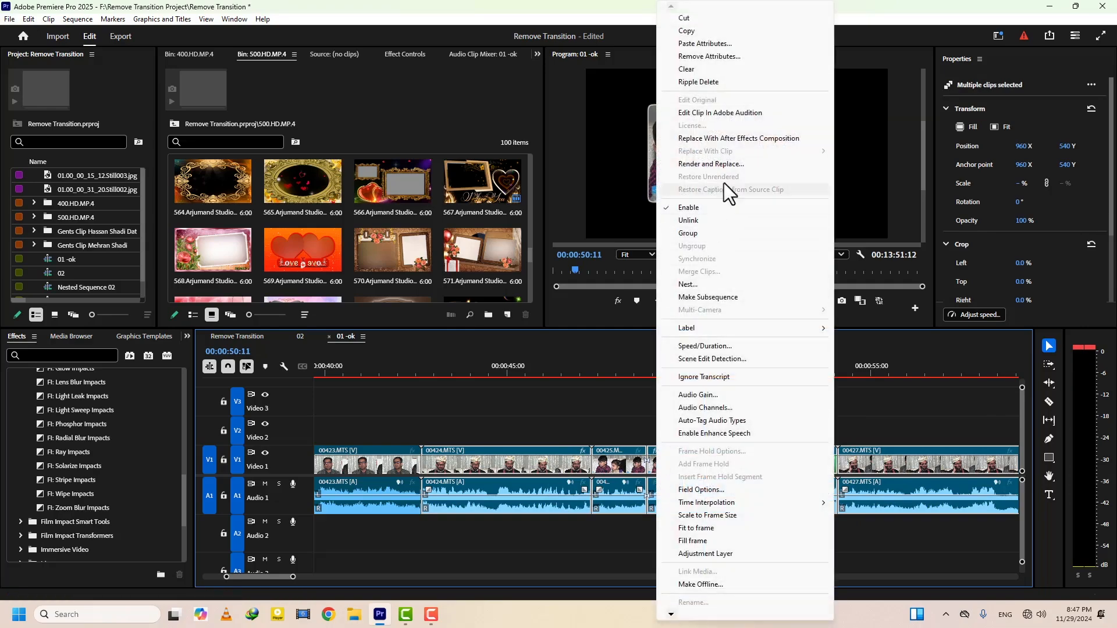
click(711, 56)
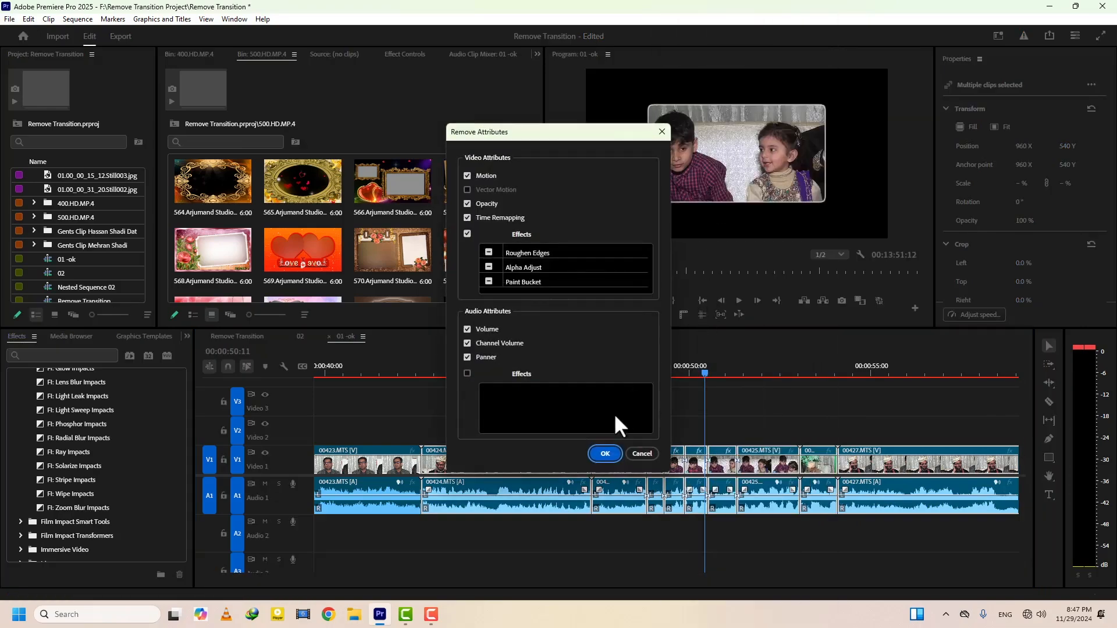
click(604, 453)
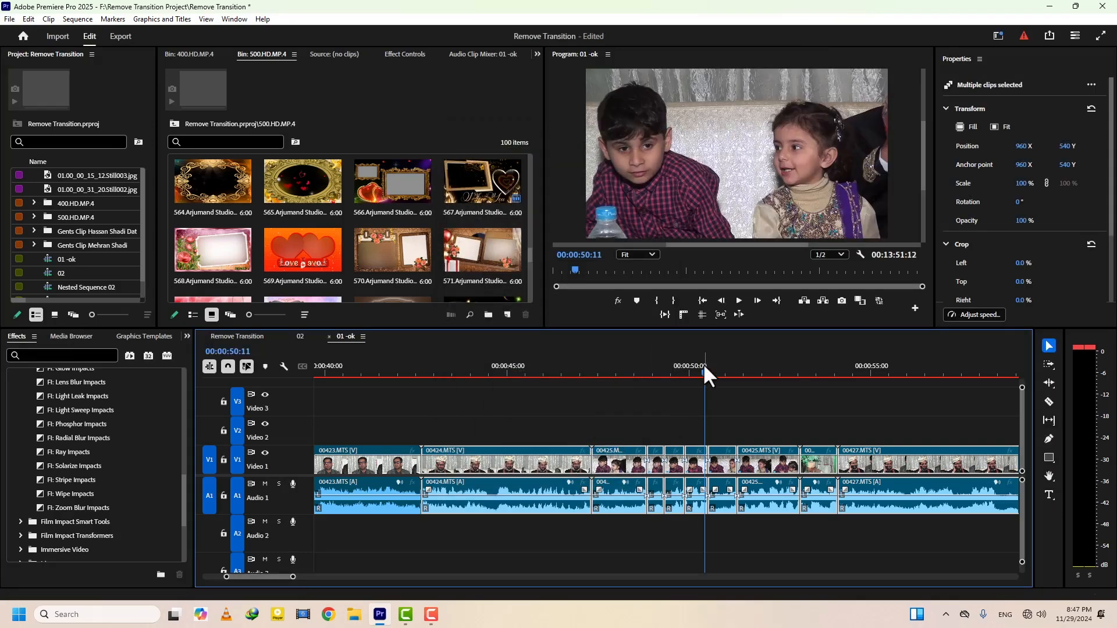
drag(703, 363, 650, 371)
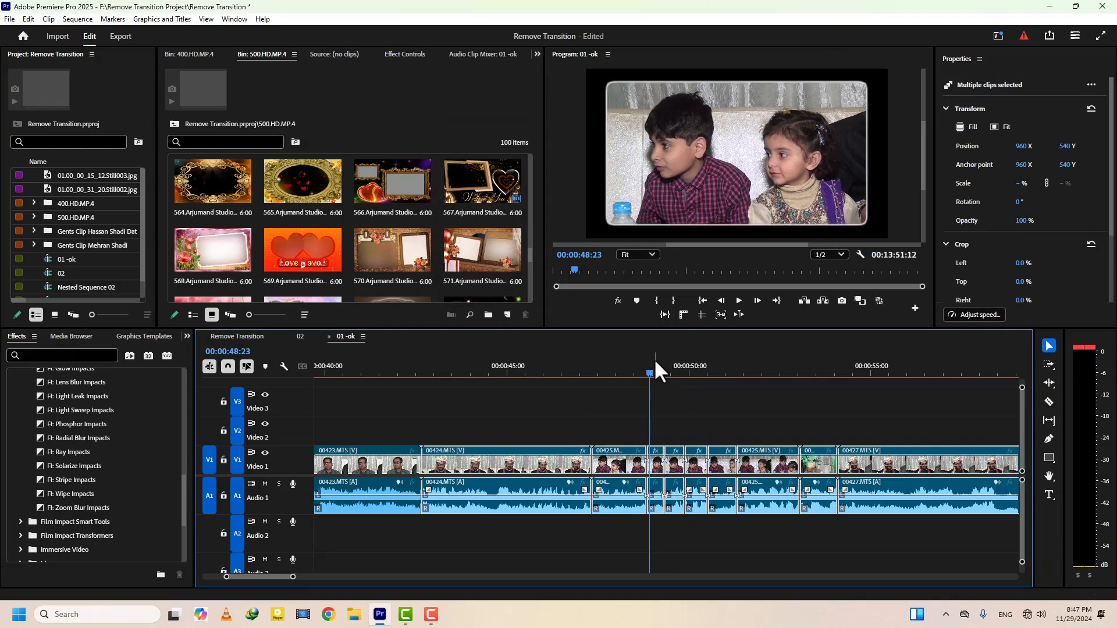
Delete the first four edit points between the short 00425.MTS segments on Video 1 to join them into one clip
drag(654, 366, 643, 368)
click(650, 450)
key(Delete)
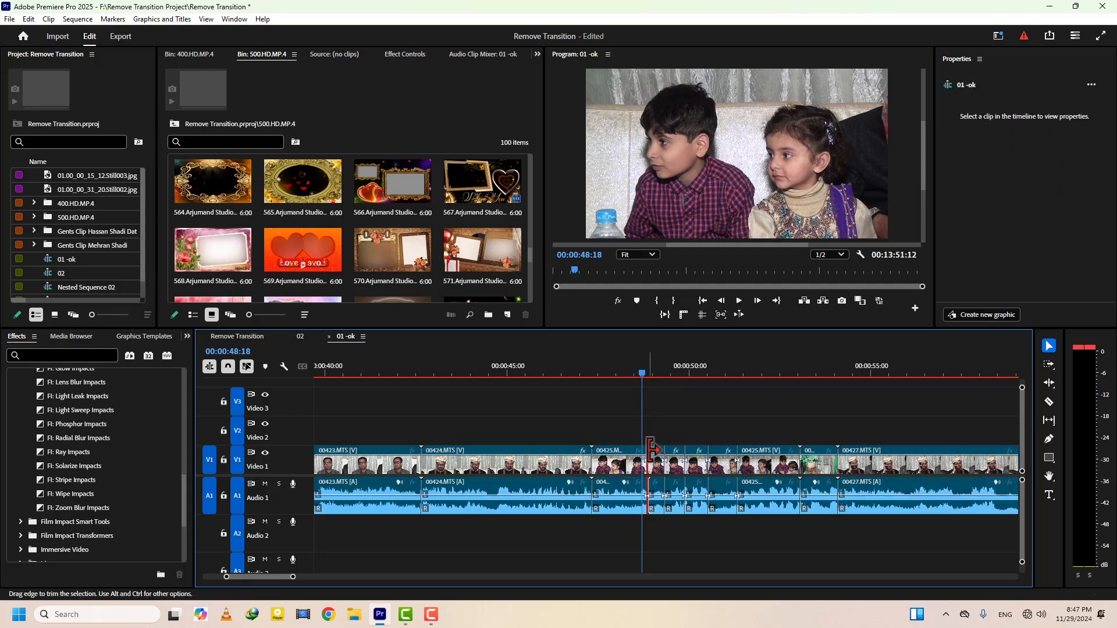
click(667, 449)
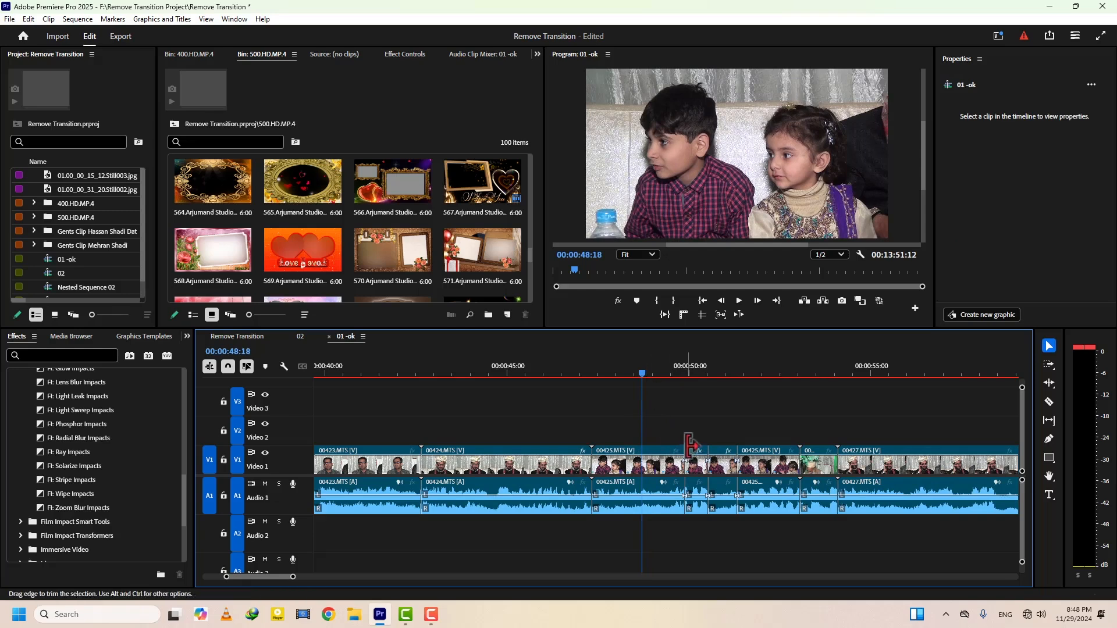
drag(668, 448, 707, 449)
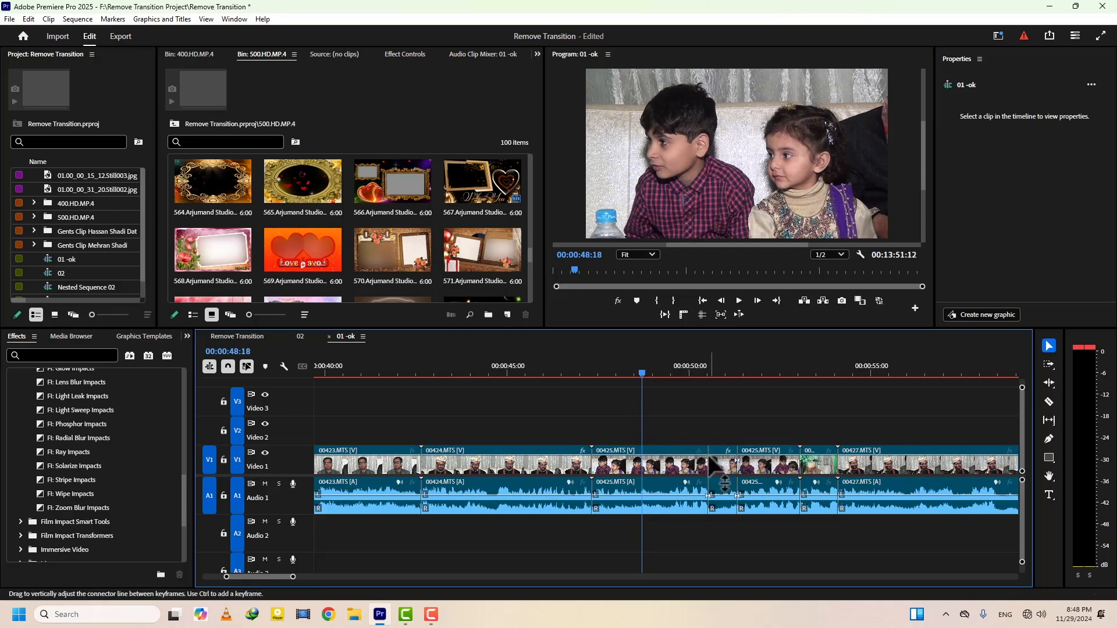
key(Delete)
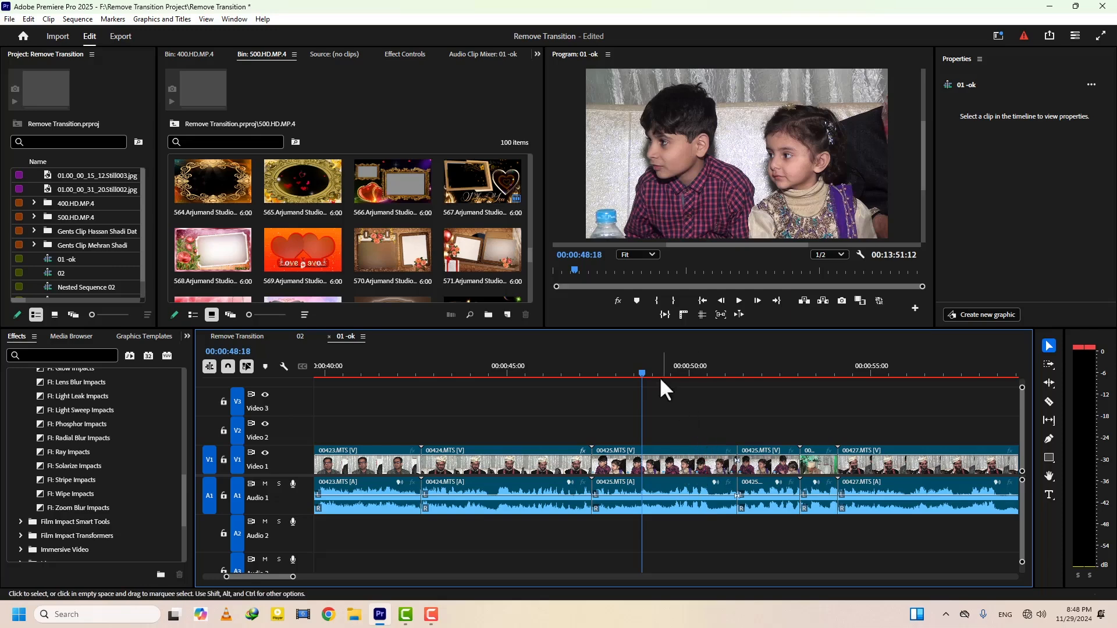
Scrub past the short 00425.MTS segments to 00:00:52:11 and select one of the segments
drag(659, 374, 690, 388)
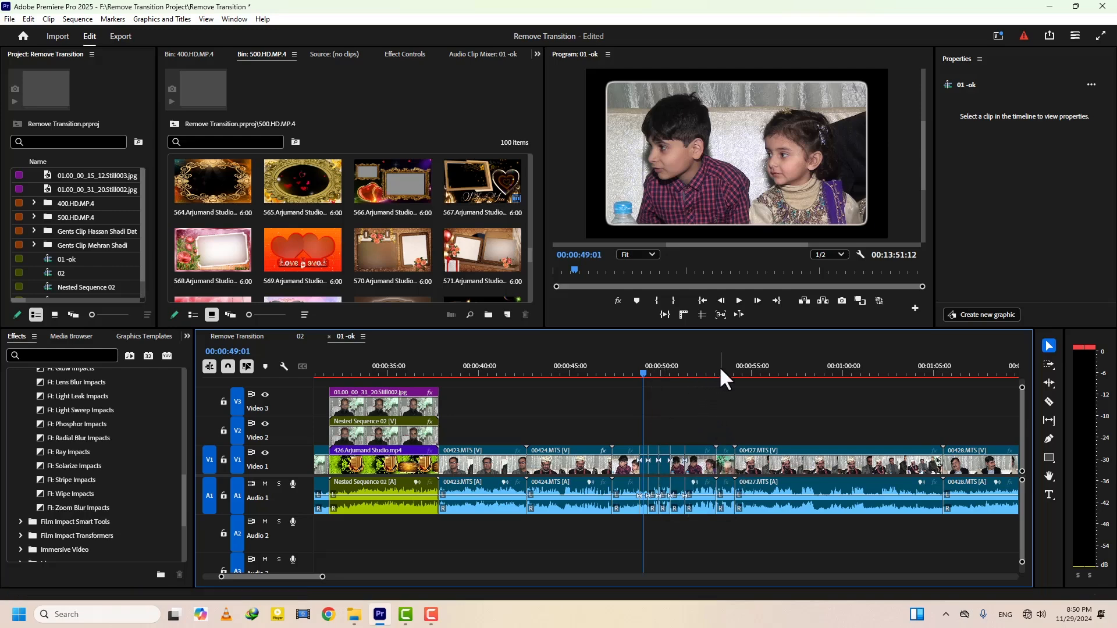
mouse_move(722, 373)
mouse_down()
mouse_move(732, 373)
mouse_move(706, 373)
mouse_up()
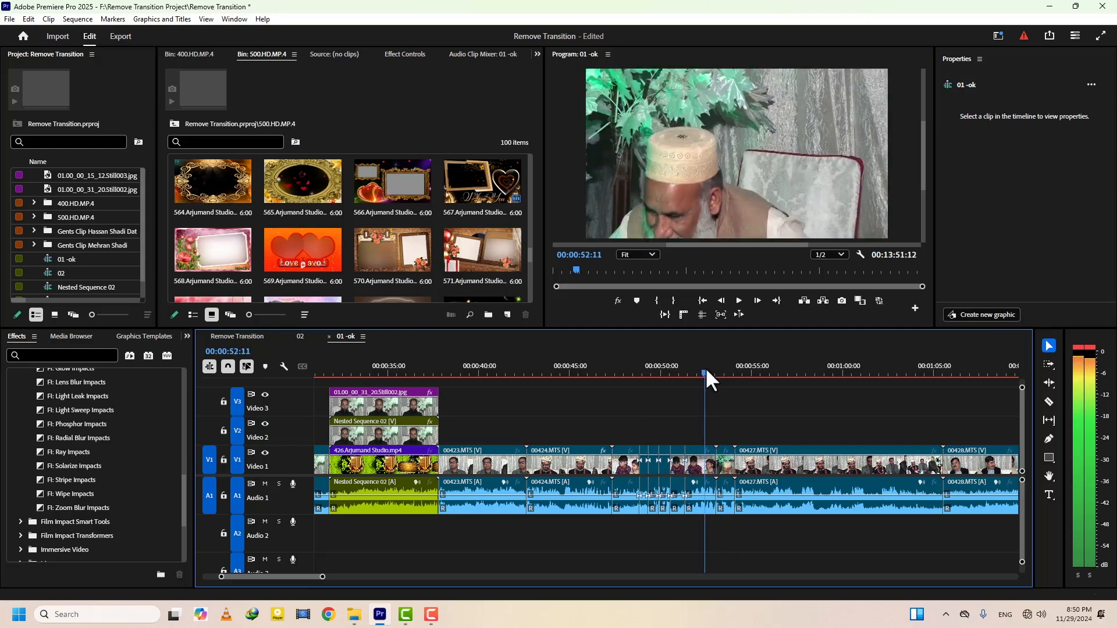
click(664, 463)
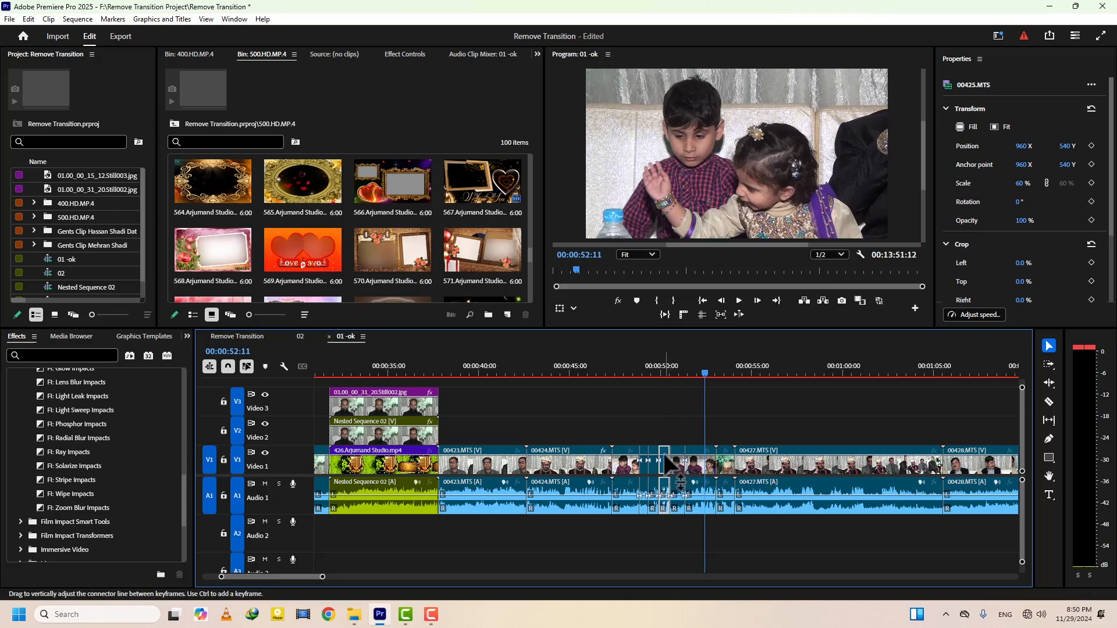
Find the Move Playhead to Cursor command by searching for "move to" and assign it the F6 keyboard shortcut
click(26, 20)
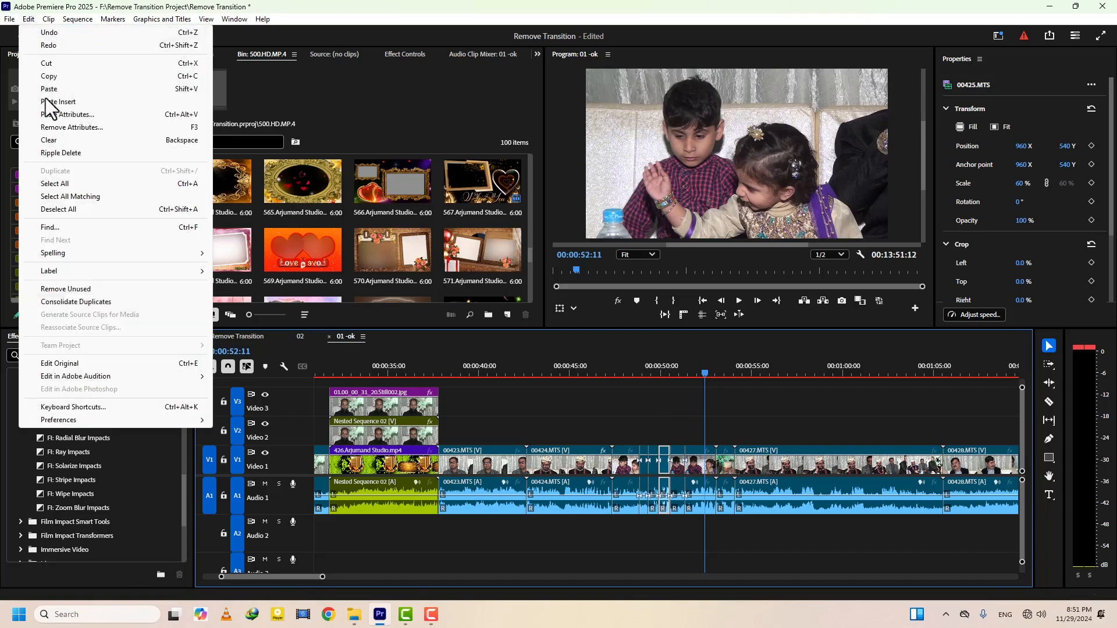
click(80, 408)
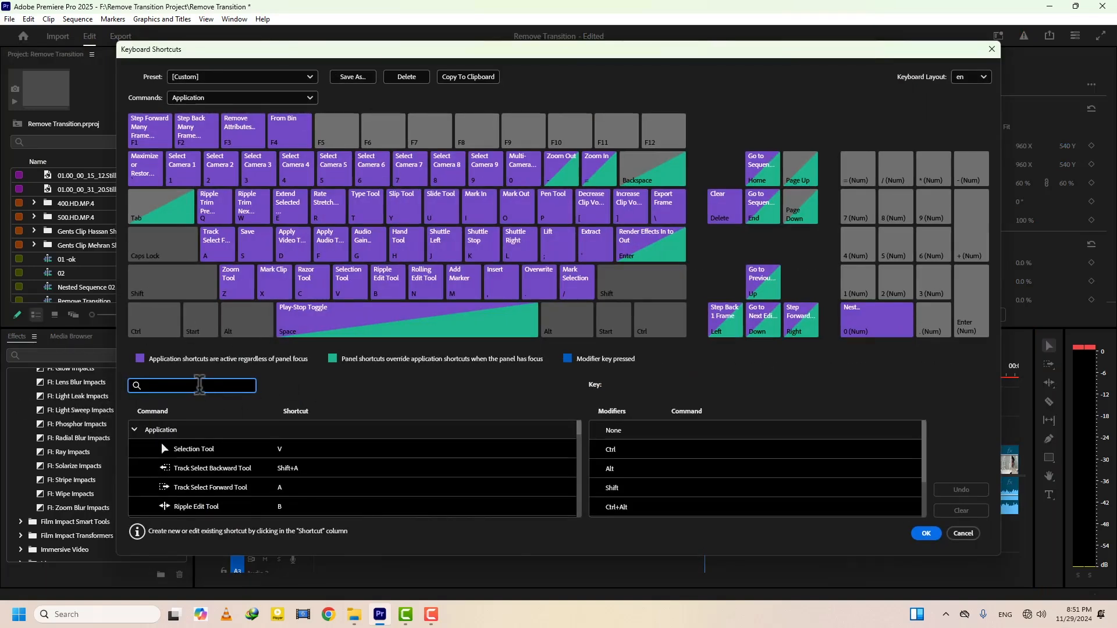
text(move to)
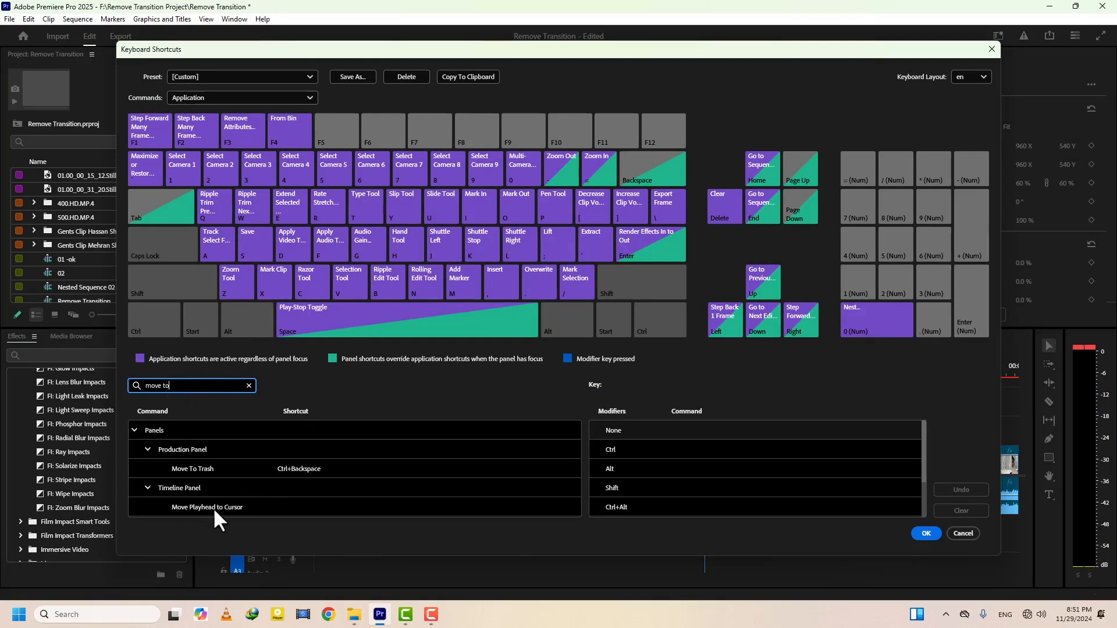
click(305, 507)
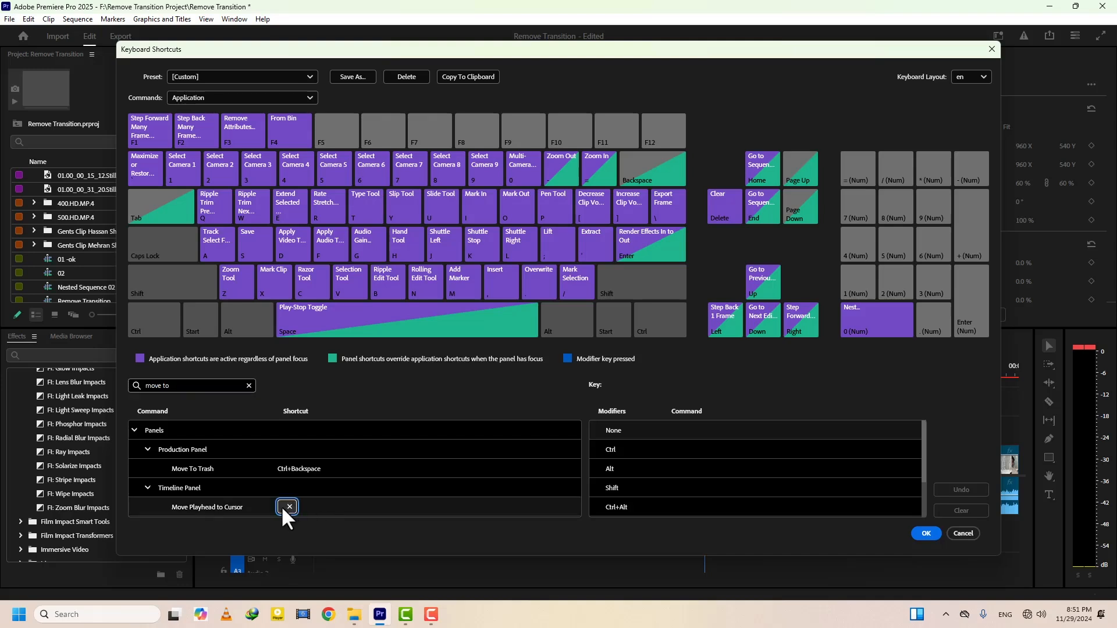
key(F6)
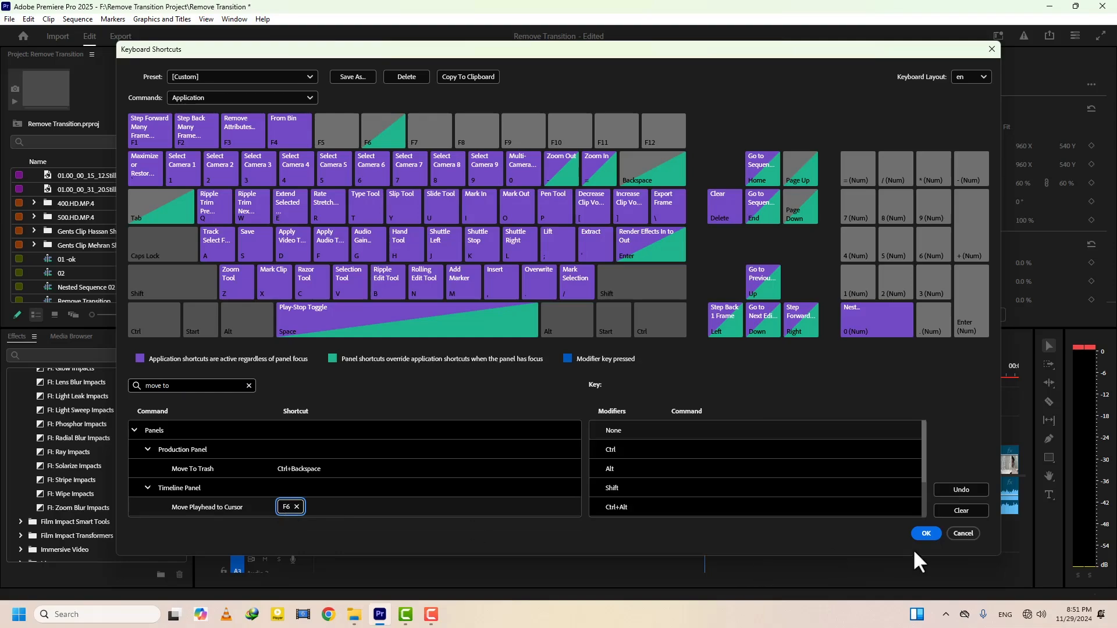
click(927, 534)
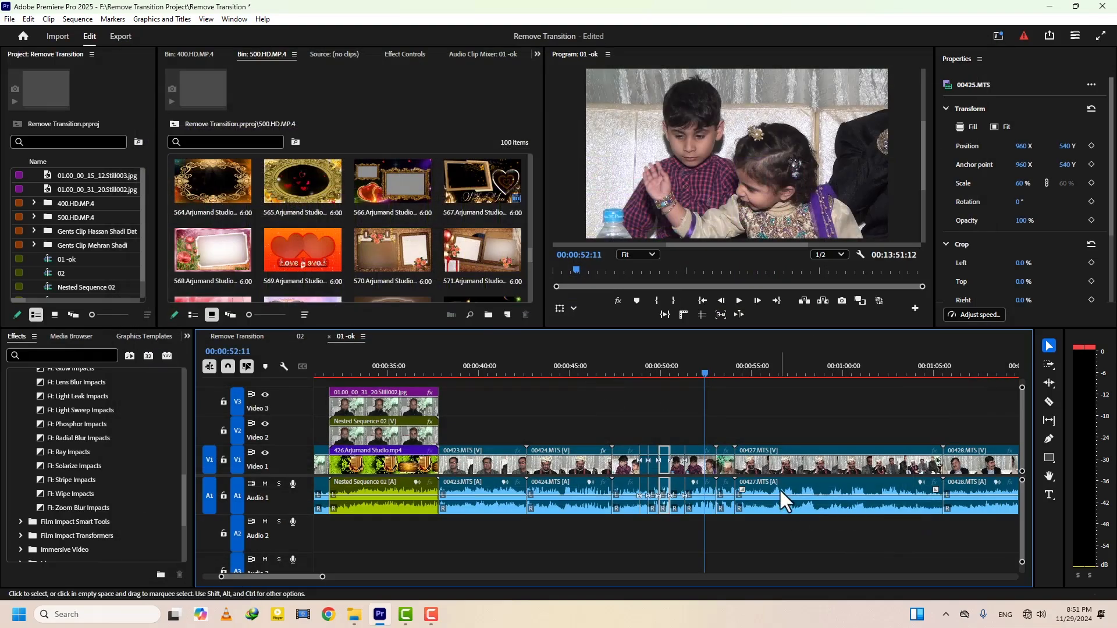
Select a short 00425.MTS segment and clip 00427.MTS in turn, moving the playhead to the cursor at 00:00:49:15 and 00:00:56:16
click(653, 472)
key(a)
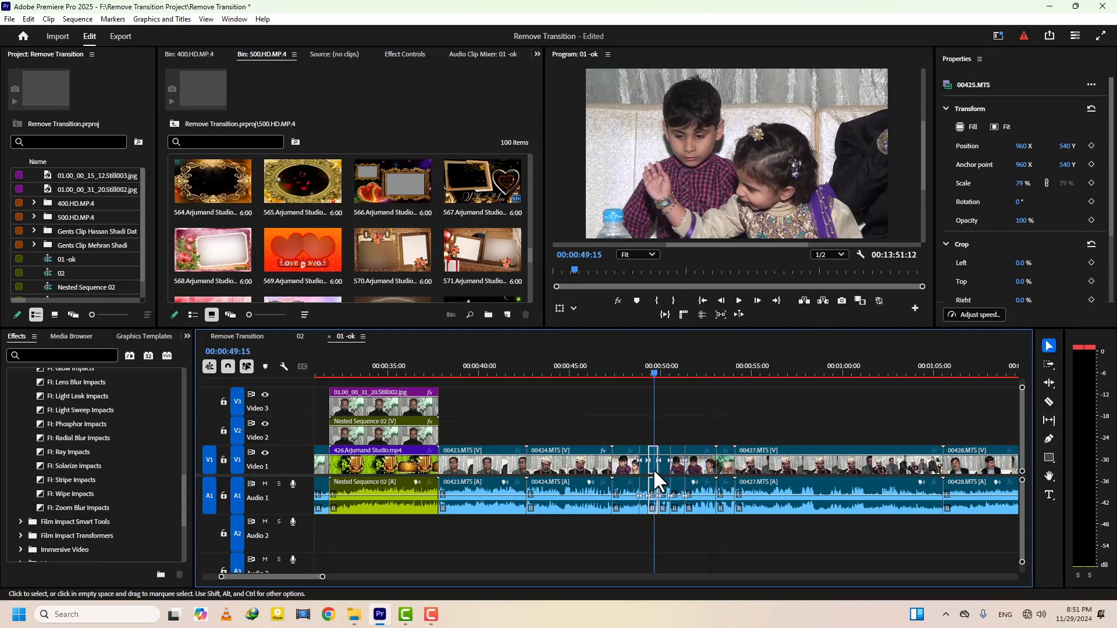
click(782, 469)
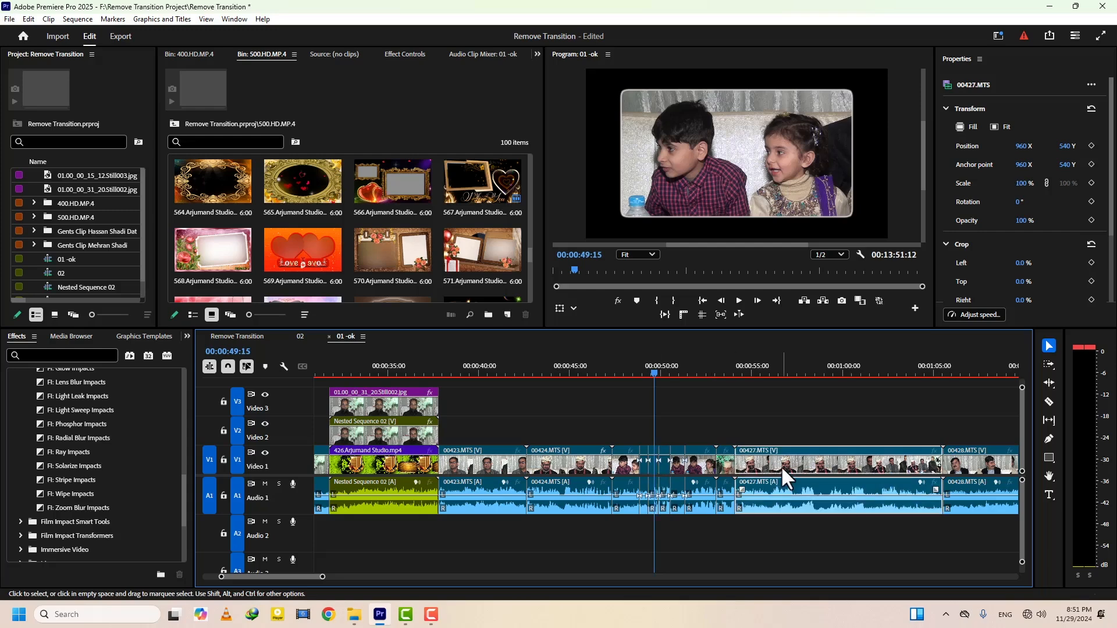
key(a)
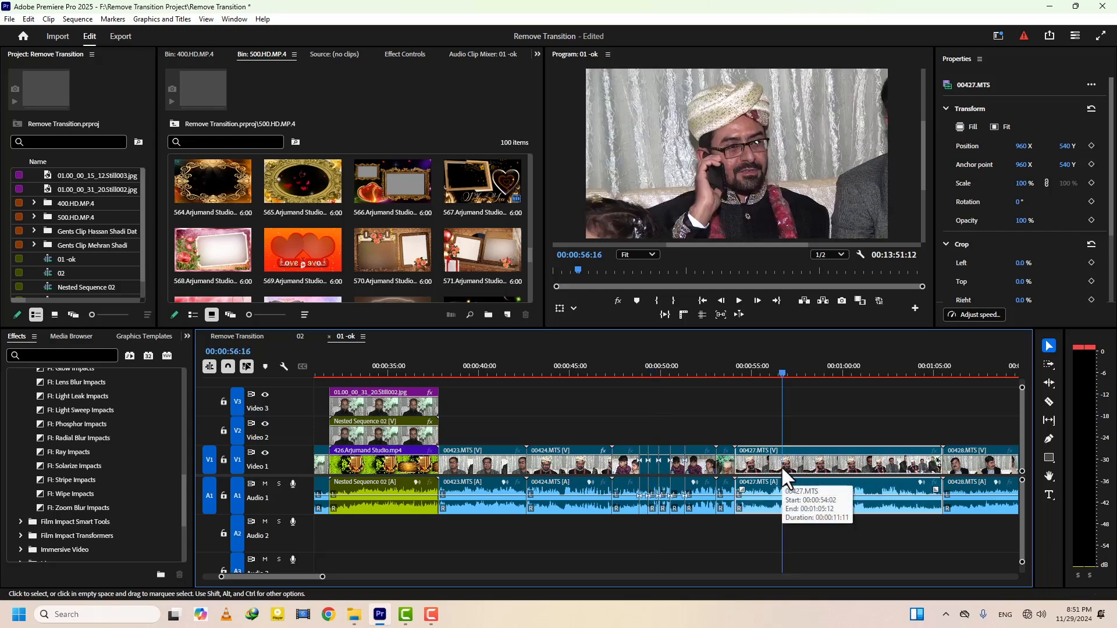